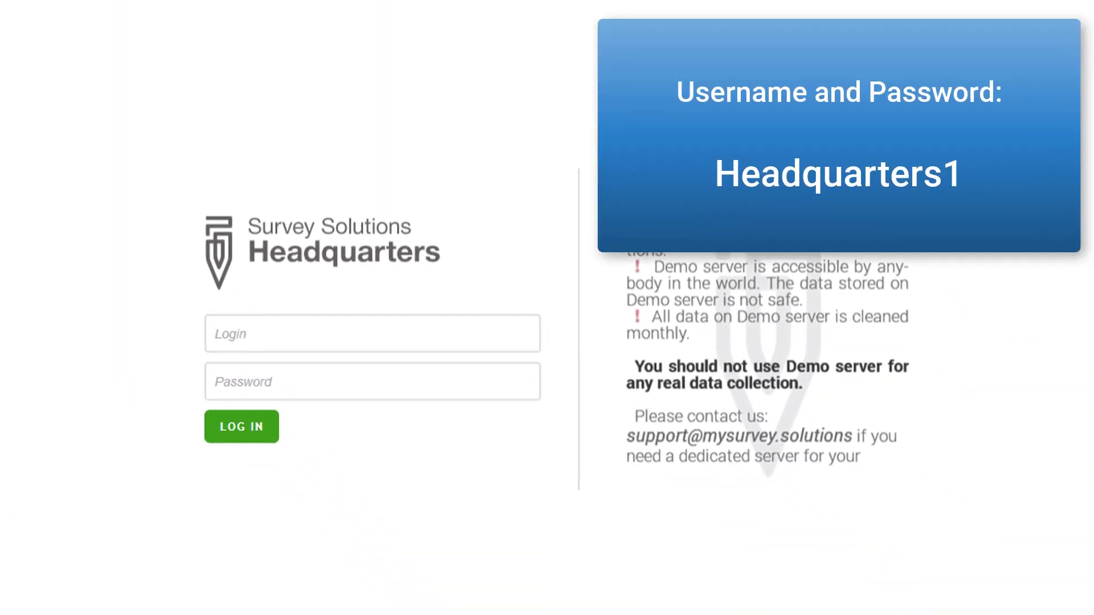
Log in to Headquarters with the demo headquarters username and password.
{"action": "left_click", "coordinate": [232, 334]}
{"action": "type", "text": "Headquarters1"}
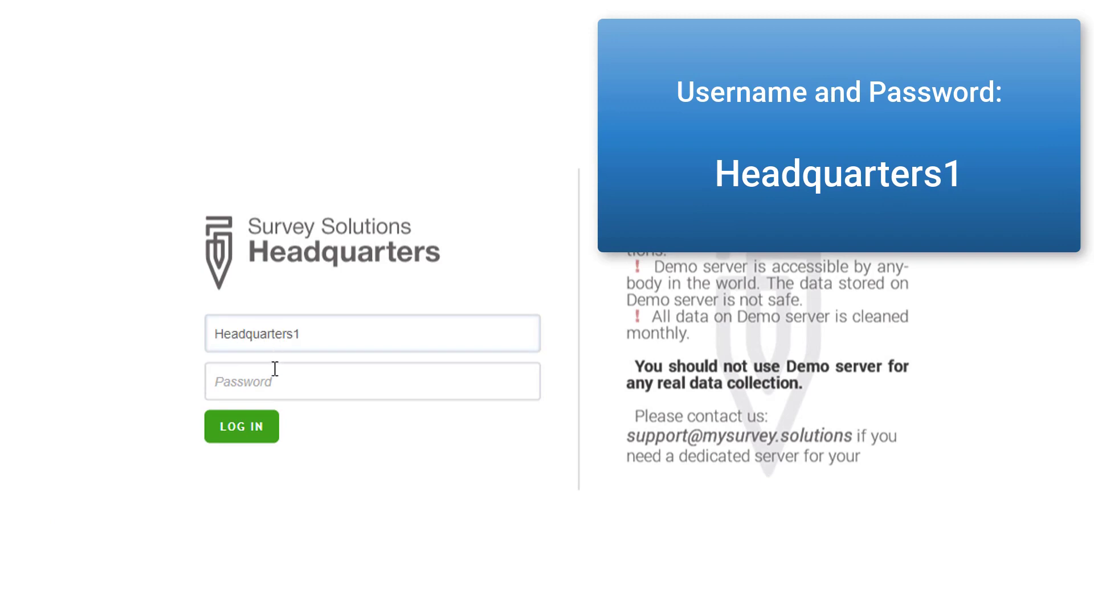
{"action": "left_click", "coordinate": [270, 380]}
{"action": "type", "text": "Headquarters1"}
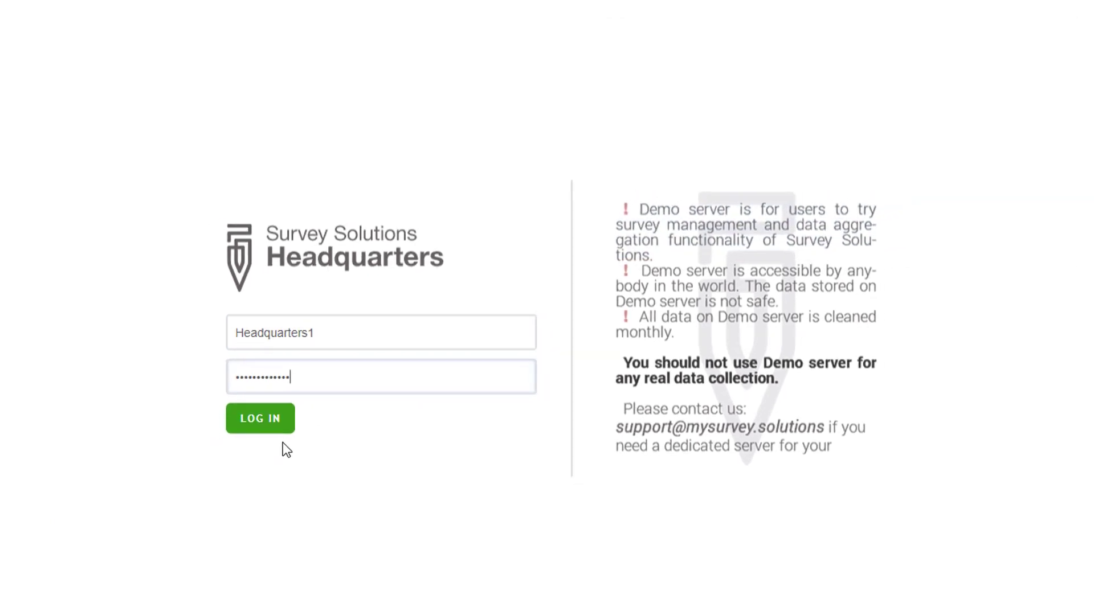
{"action": "left_click", "coordinate": [341, 387]}
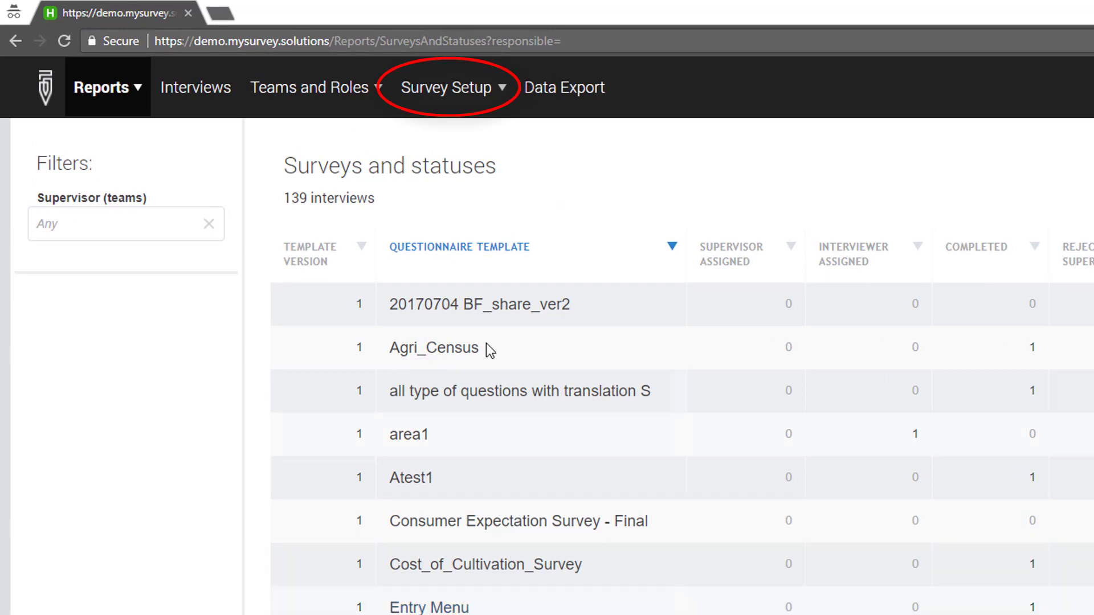
Go to Survey Setup > Questionnaires and start importing a template from Designer.
{"action": "left_click", "coordinate": [459, 90]}
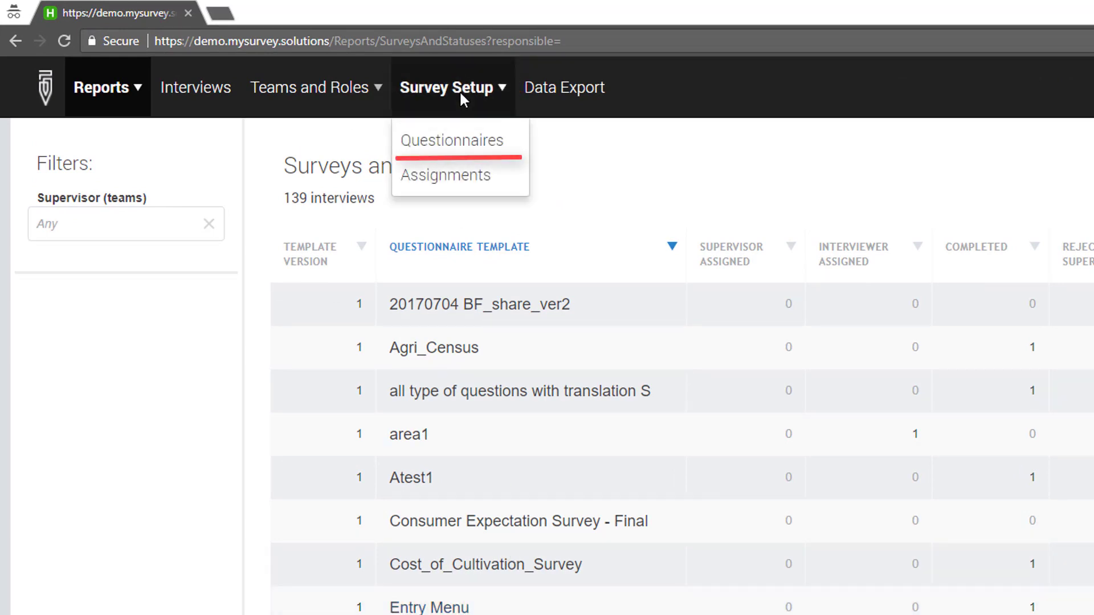
{"action": "left_click", "coordinate": [457, 140]}
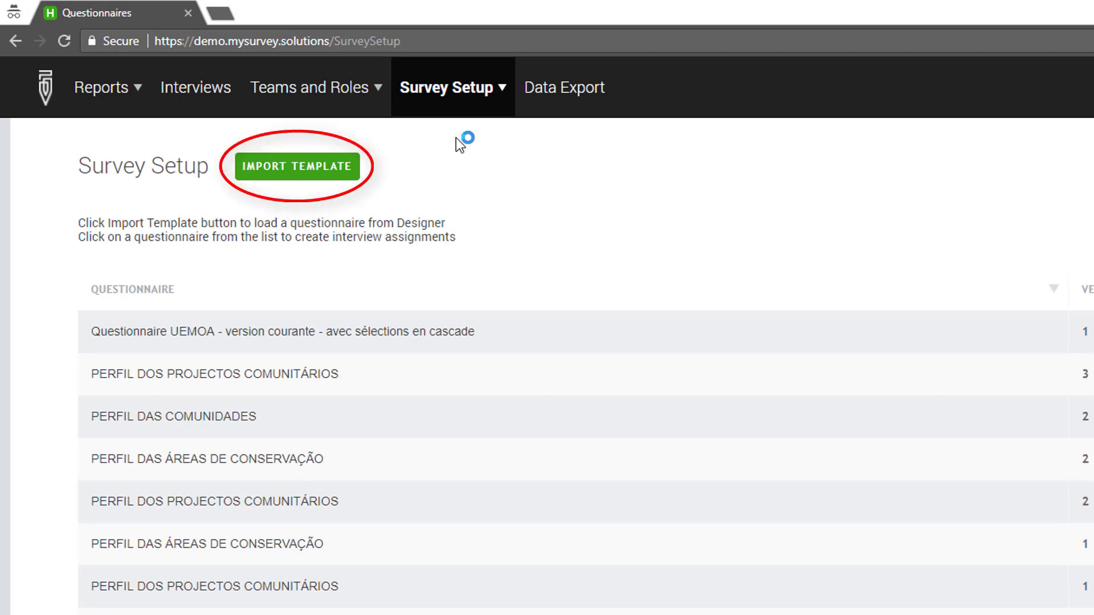
{"action": "left_click", "coordinate": [342, 168]}
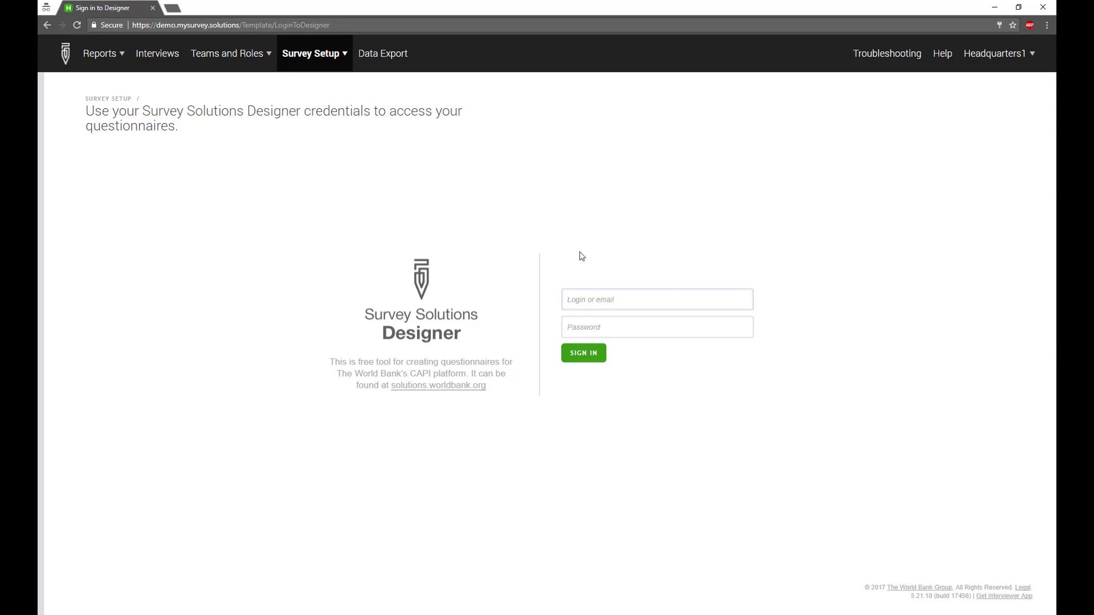
Sign in to Designer with the Designer account and import Employees register questionnaire.
{"action": "type", "text": "_Alex_"}
{"action": "left_click", "coordinate": [593, 326]}
{"action": "type", "text": "••••••••••"}
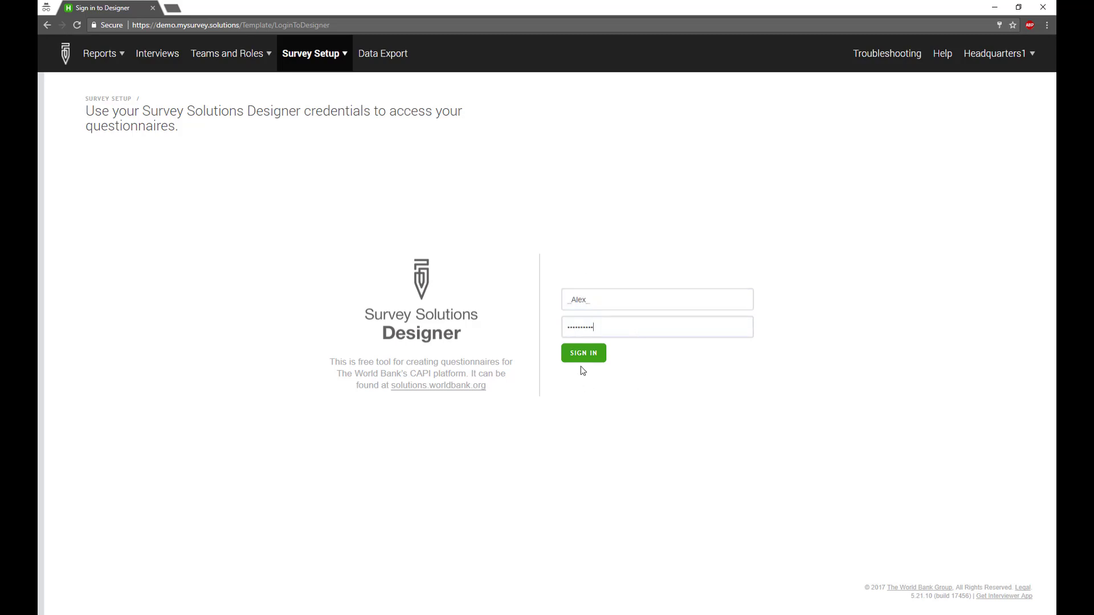
{"action": "left_click", "coordinate": [584, 358]}
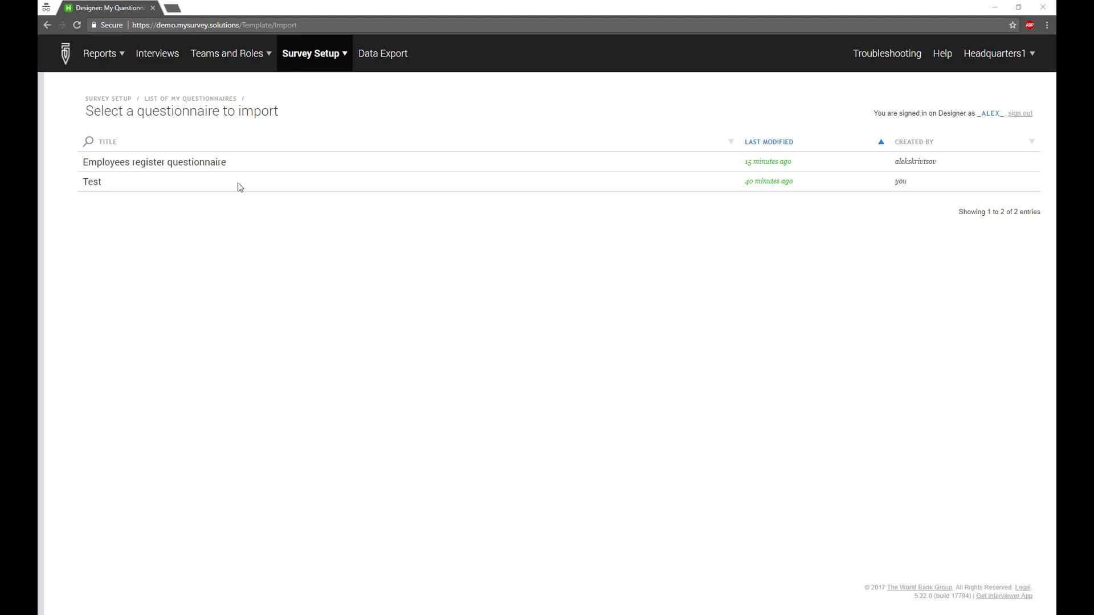
{"action": "left_click", "coordinate": [213, 164]}
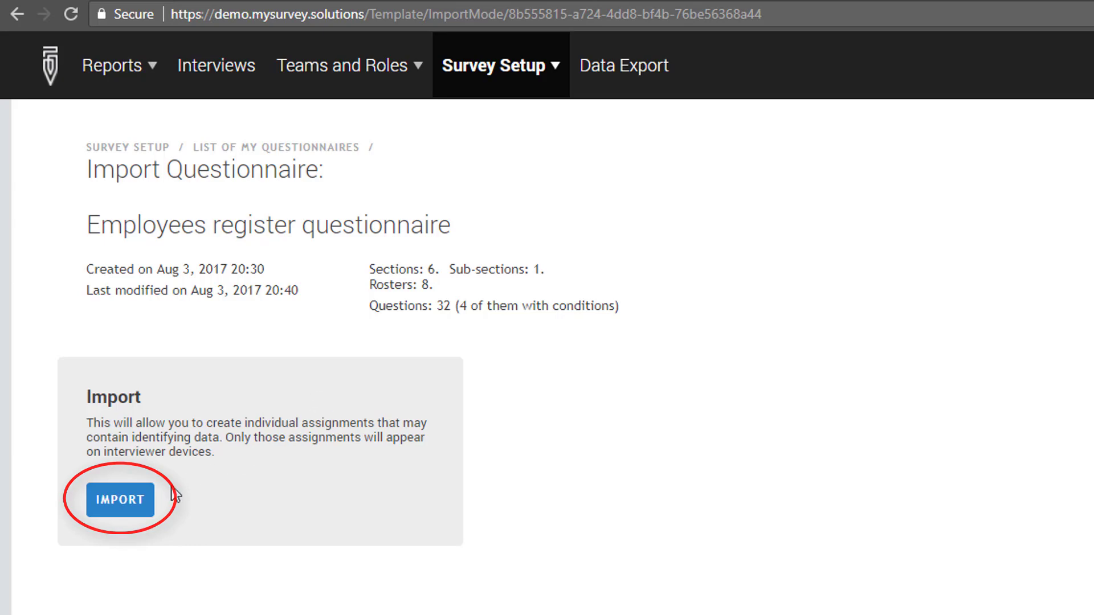
{"action": "left_click", "coordinate": [137, 502]}
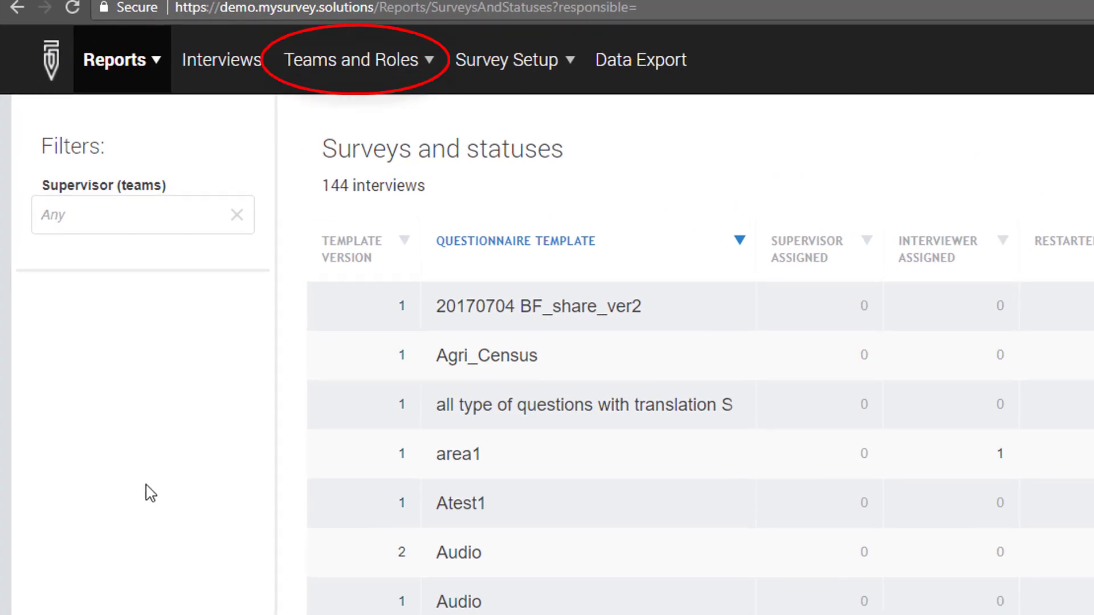
Open the Supervisors list under Teams and Roles and start adding a supervisor.
{"action": "left_click", "coordinate": [410, 63]}
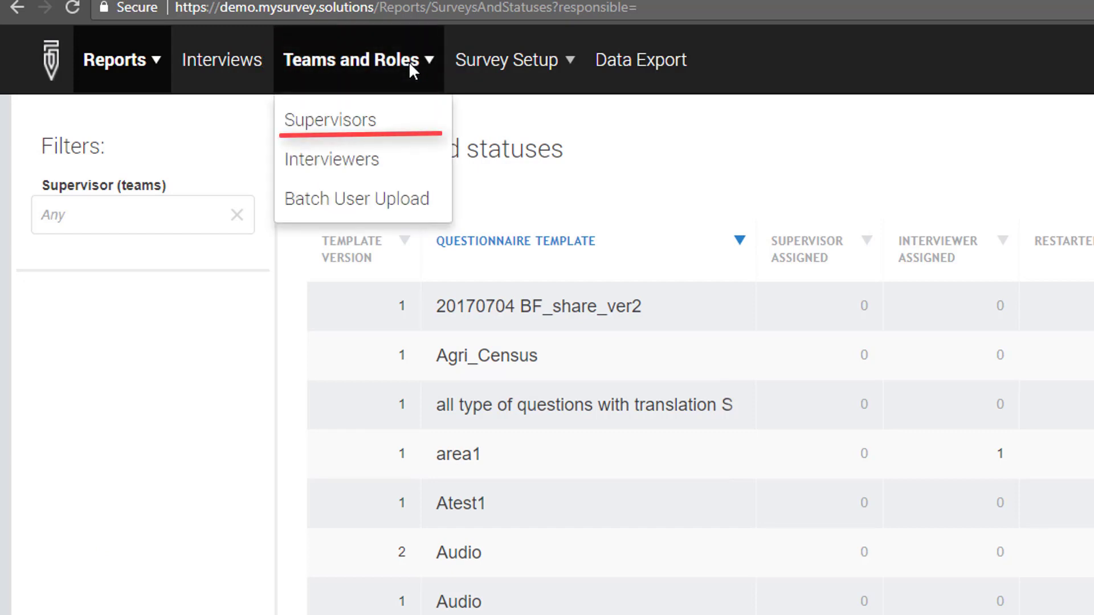
{"action": "left_click", "coordinate": [378, 121]}
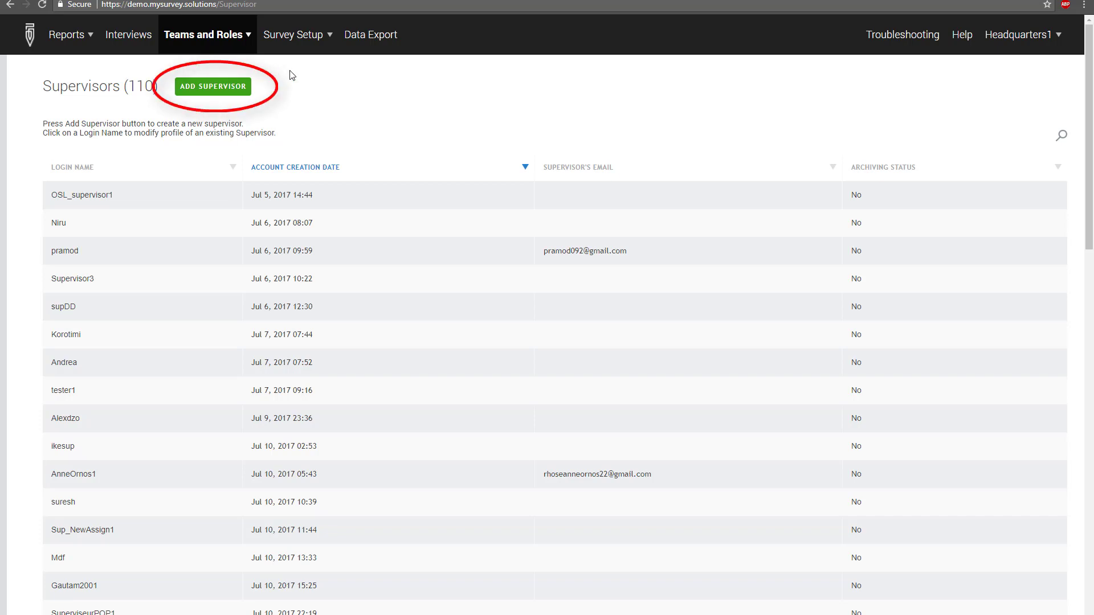
{"action": "left_click", "coordinate": [246, 86]}
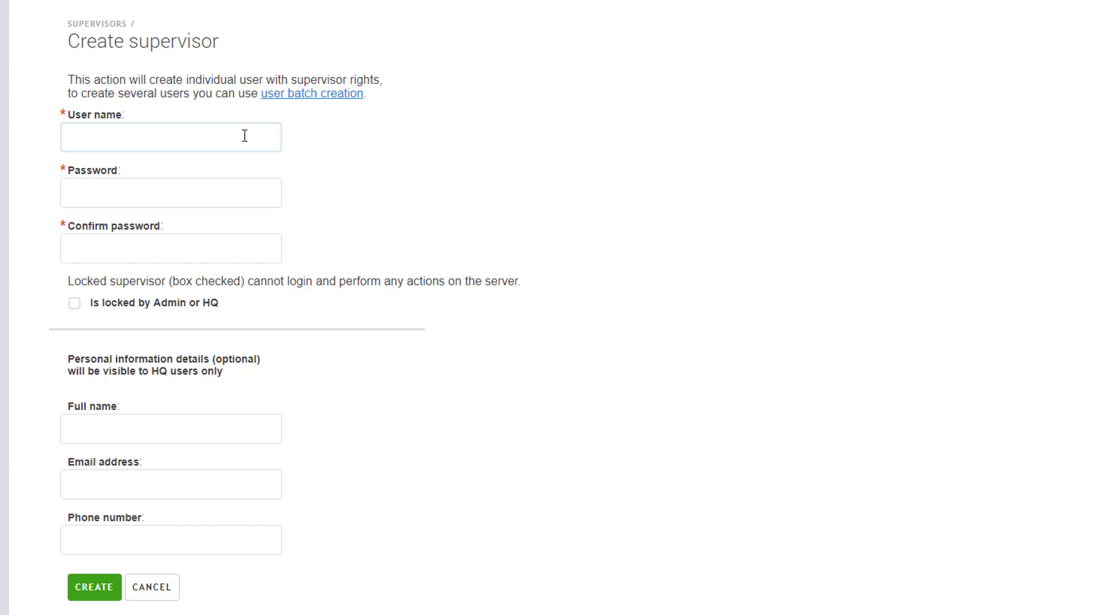
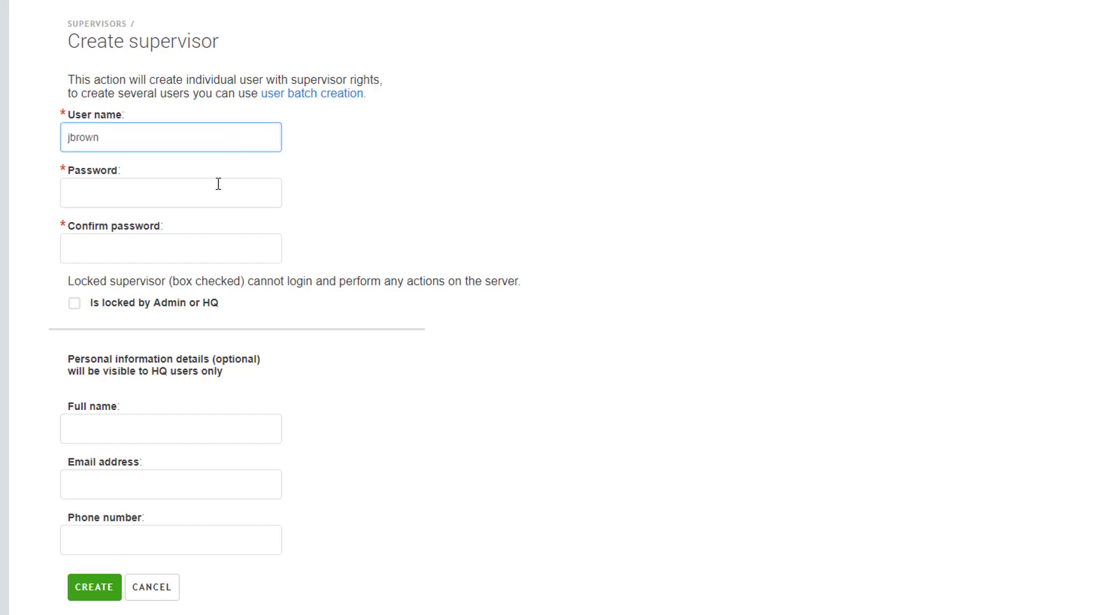
Enter the supervisor's user name, password twice and full name, then create the account.
{"action": "left_click", "coordinate": [216, 193]}
{"action": "type", "text": "Qwerty1234"}
{"action": "left_click", "coordinate": [216, 241]}
{"action": "type", "text": "Qwerty1234"}
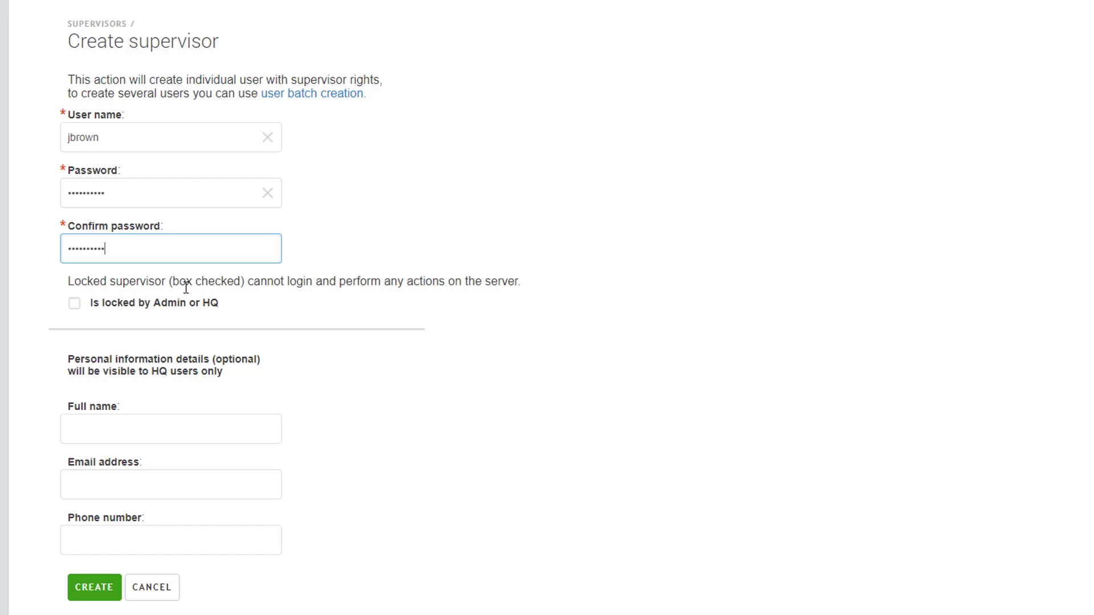
{"action": "left_click", "coordinate": [132, 434]}
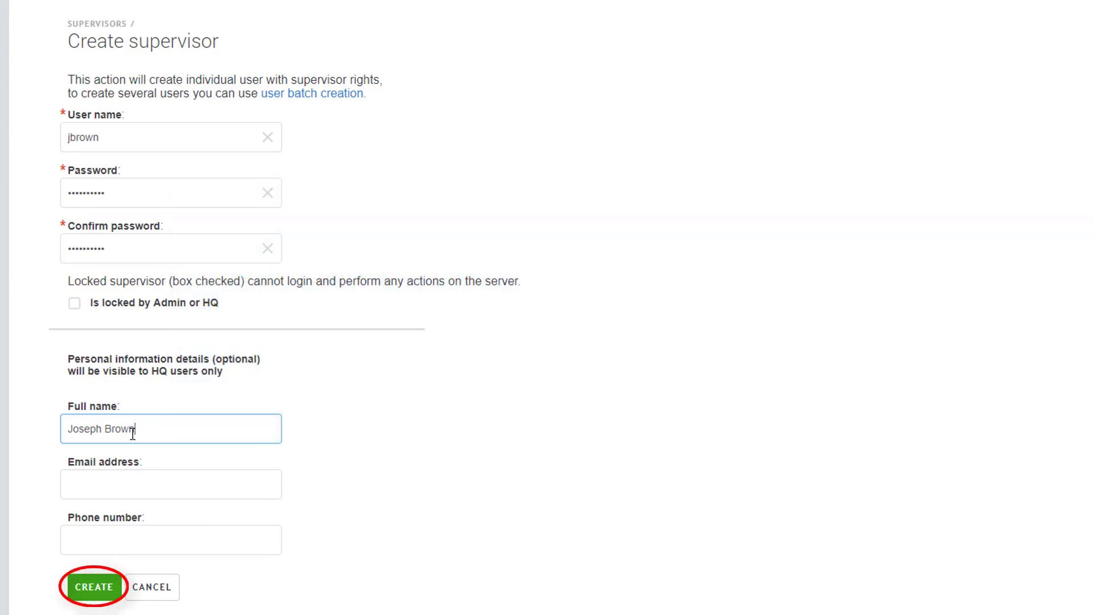
{"action": "left_click", "coordinate": [97, 585]}
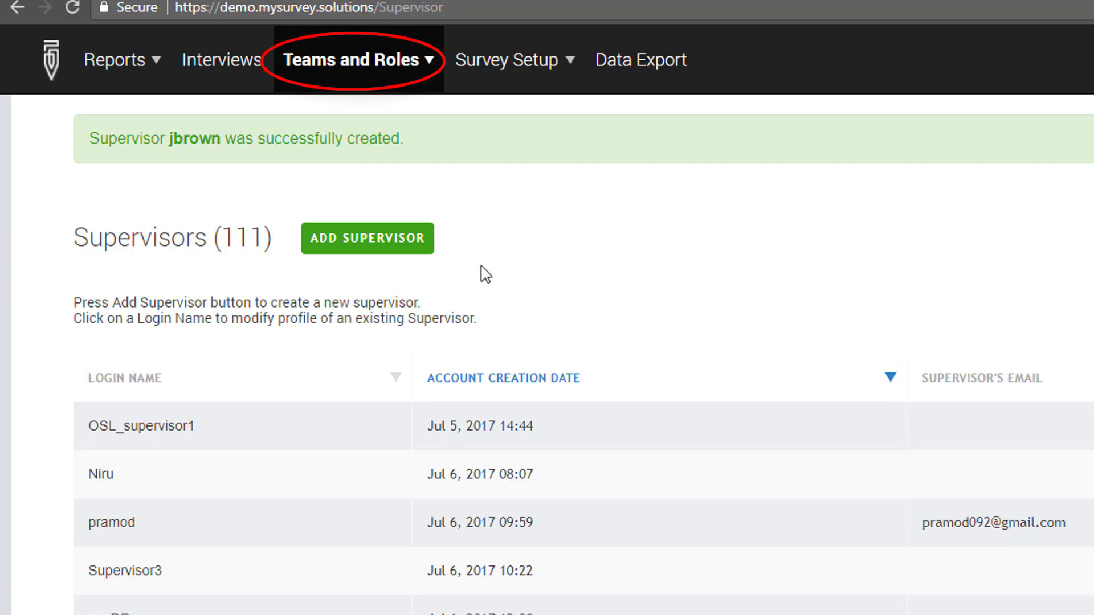
Start a new interviewer from the Interviewers list and assign the newly created supervisor.
{"action": "left_click", "coordinate": [420, 61]}
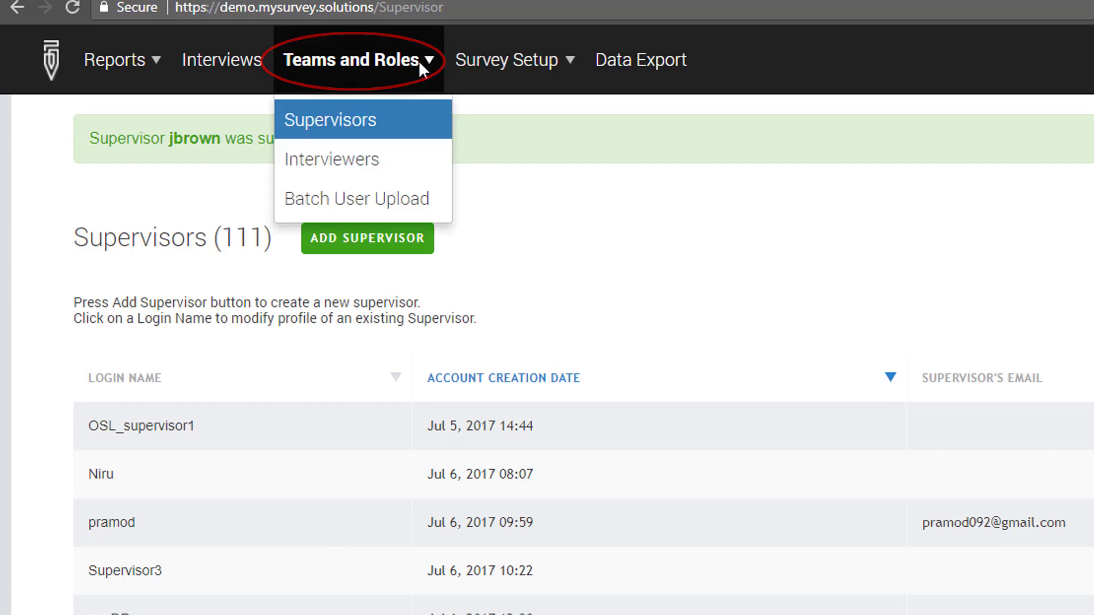
{"action": "left_click", "coordinate": [402, 165]}
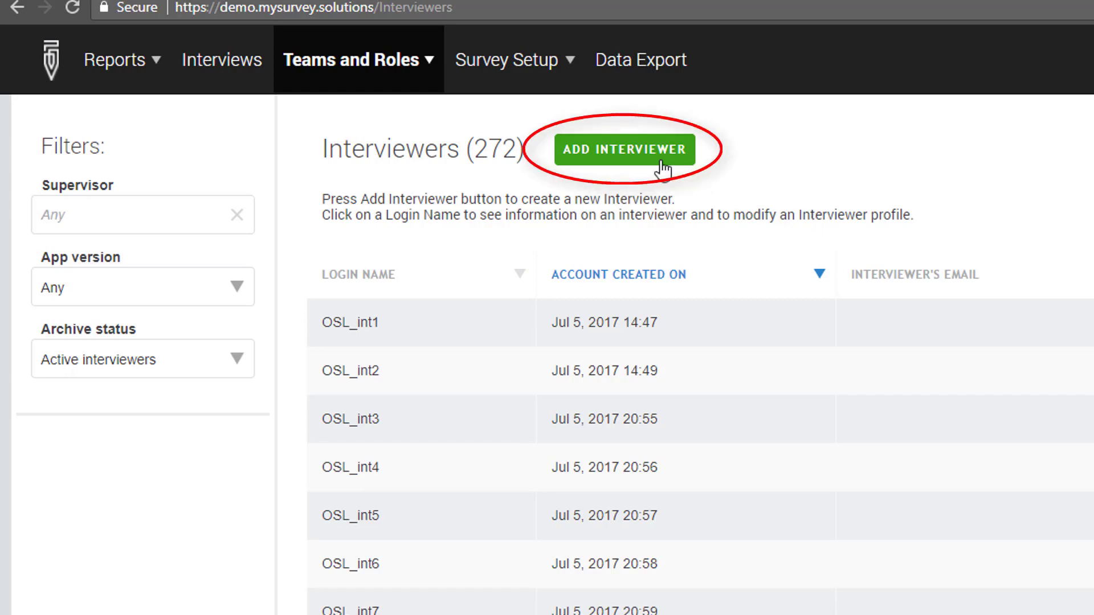
{"action": "left_click", "coordinate": [631, 149]}
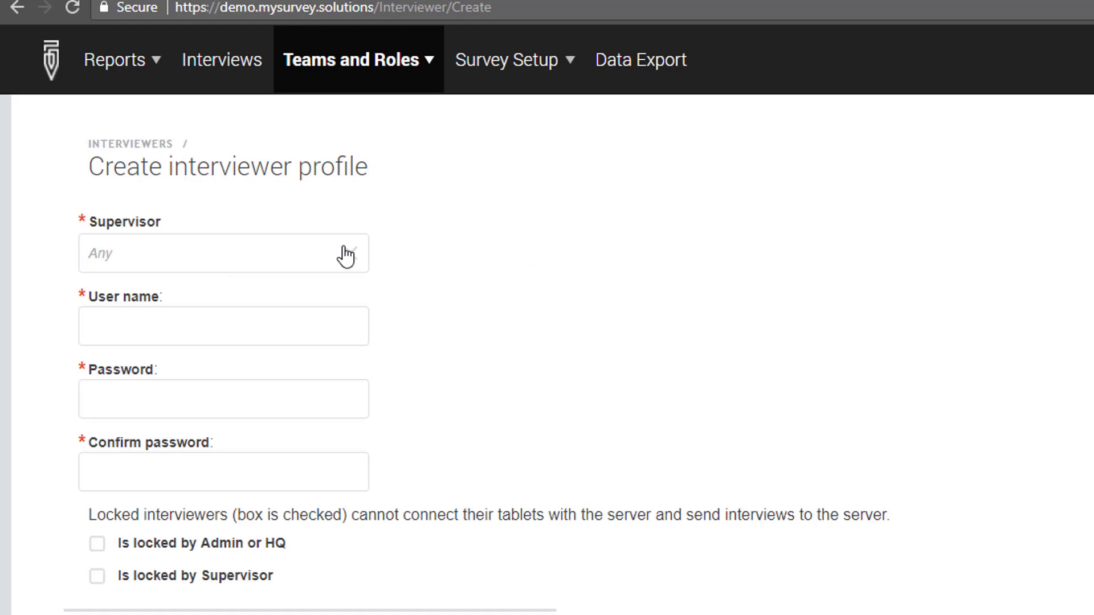
{"action": "left_click", "coordinate": [296, 252]}
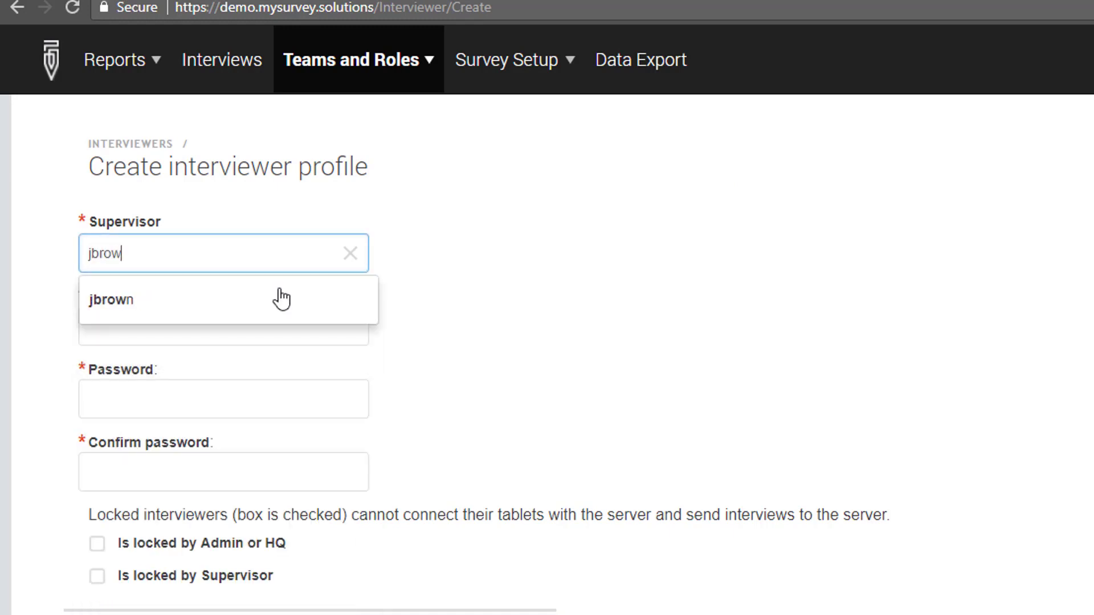
{"action": "left_click", "coordinate": [281, 297]}
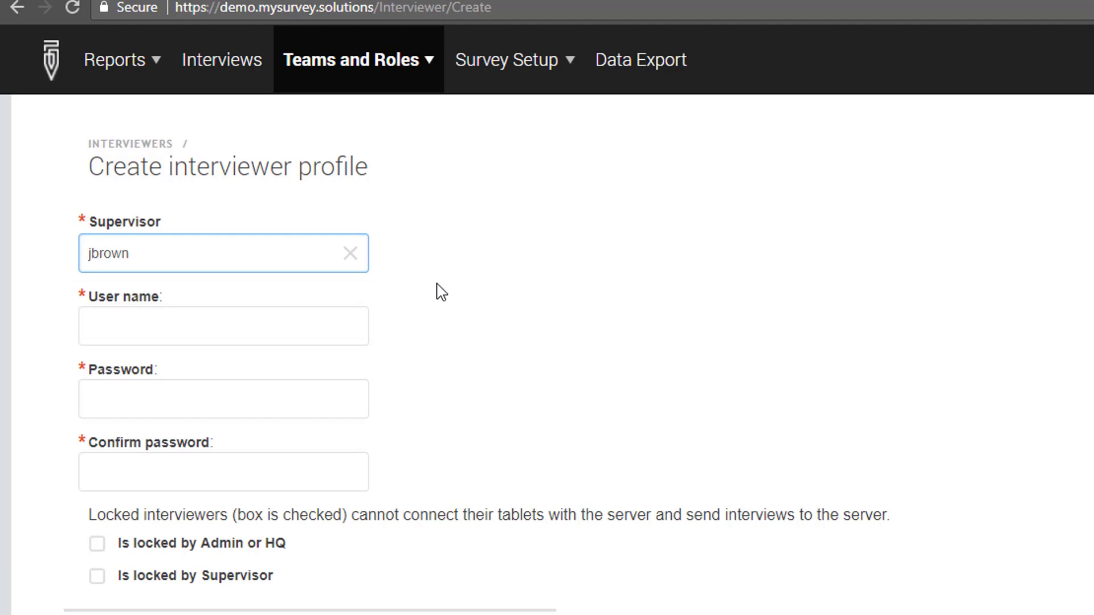
Enter the interviewer's user name, password twice and full name, then create the account.
{"action": "left_click", "coordinate": [307, 327]}
{"action": "left_click", "coordinate": [277, 399]}
{"action": "type", "text": "••••••••••"}
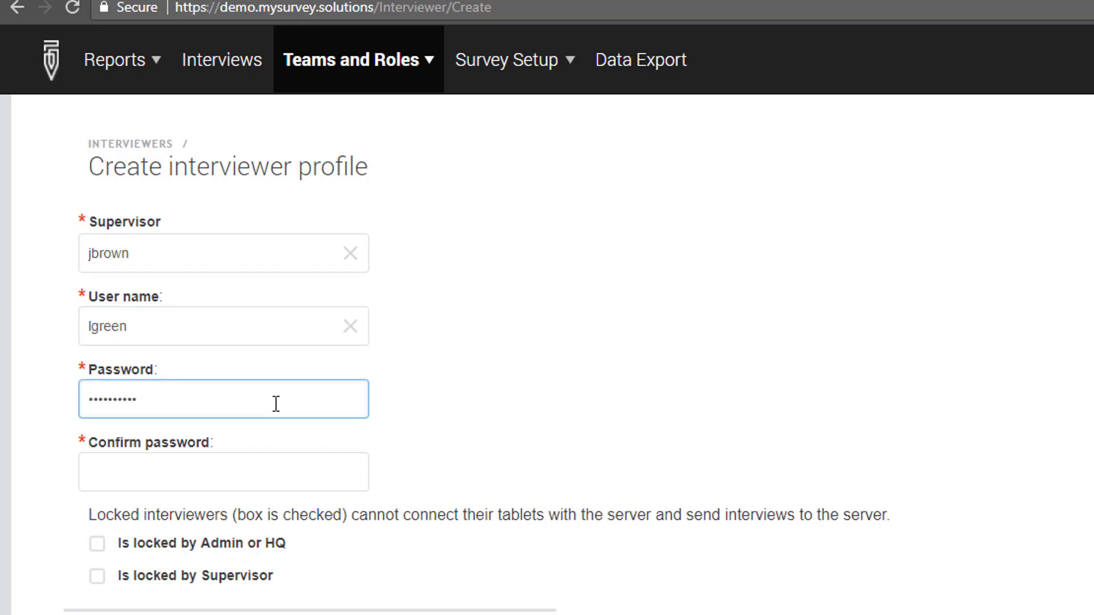
{"action": "left_click", "coordinate": [271, 467]}
{"action": "type", "text": "••••••••••"}
{"action": "left_click", "coordinate": [159, 426]}
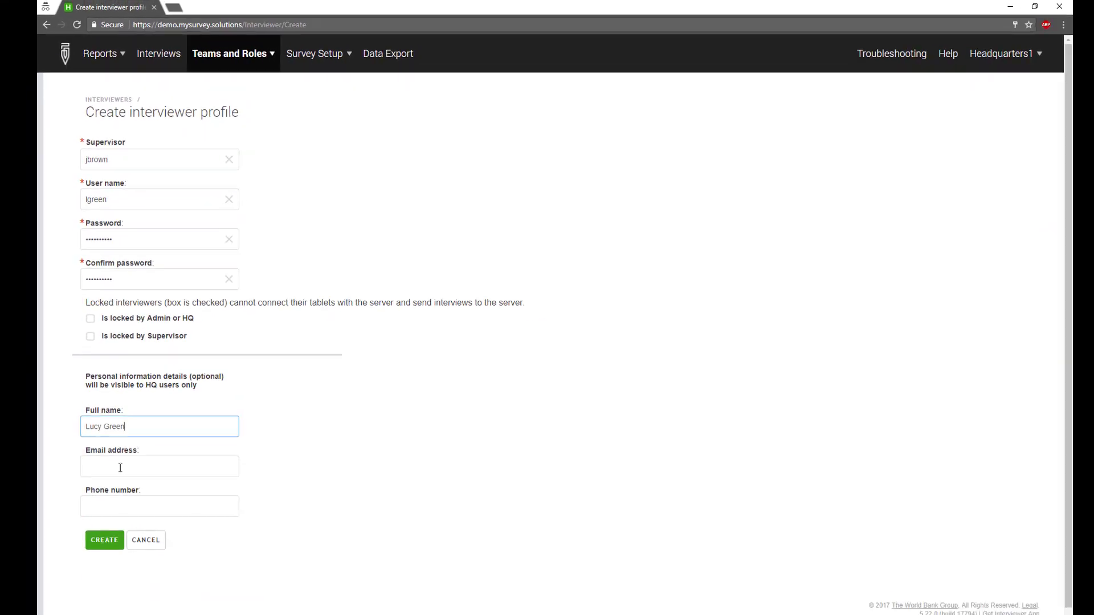
{"action": "left_click", "coordinate": [104, 540]}
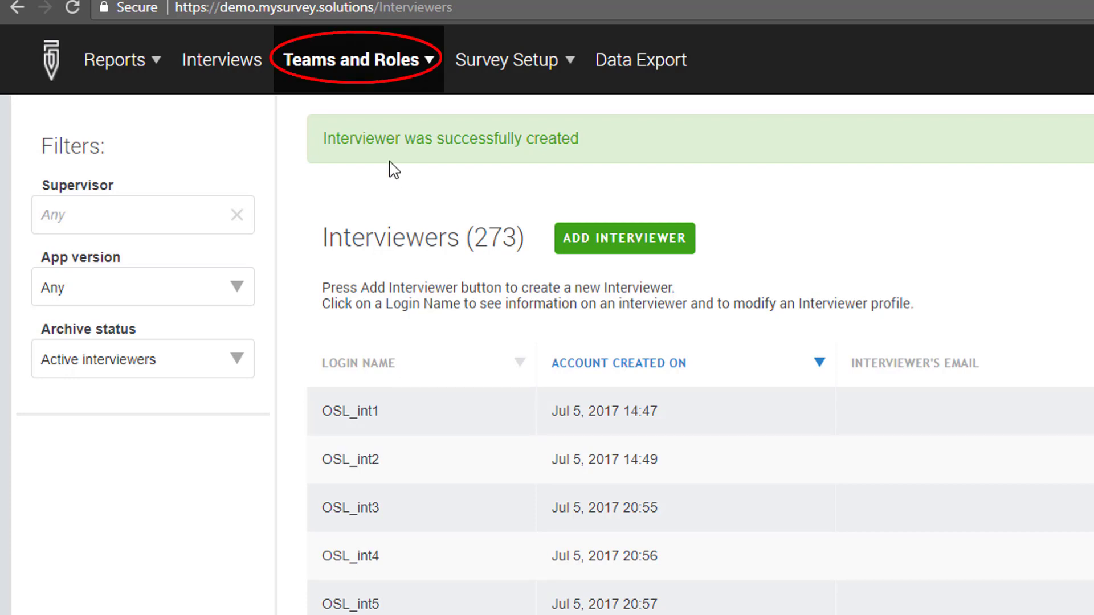
On the Batch User Upload page, choose users.txt and upload it.
{"action": "left_click", "coordinate": [411, 70]}
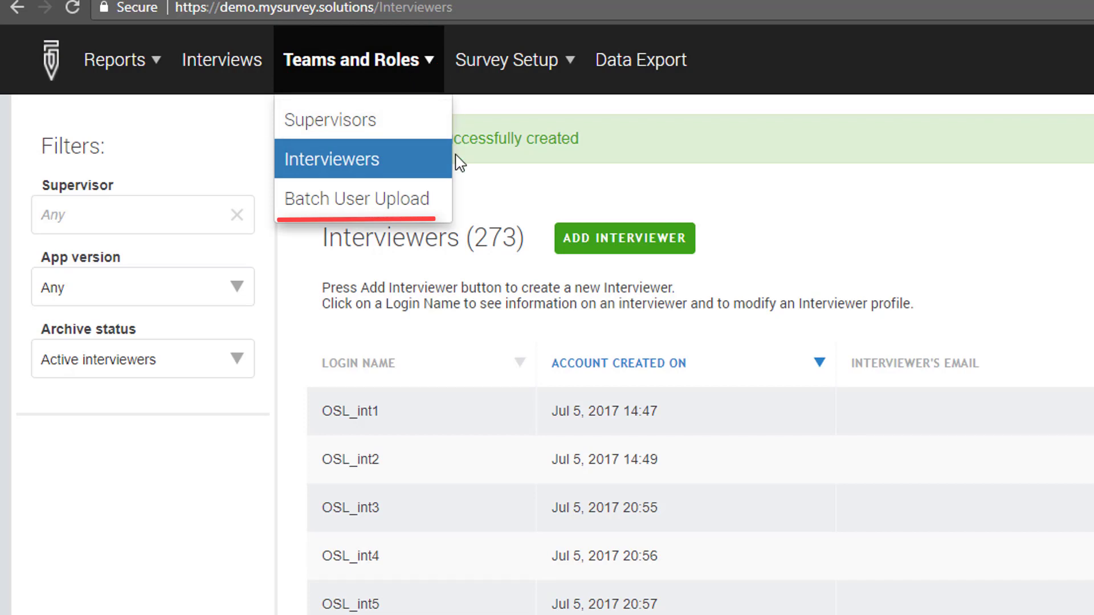
{"action": "left_click", "coordinate": [440, 197]}
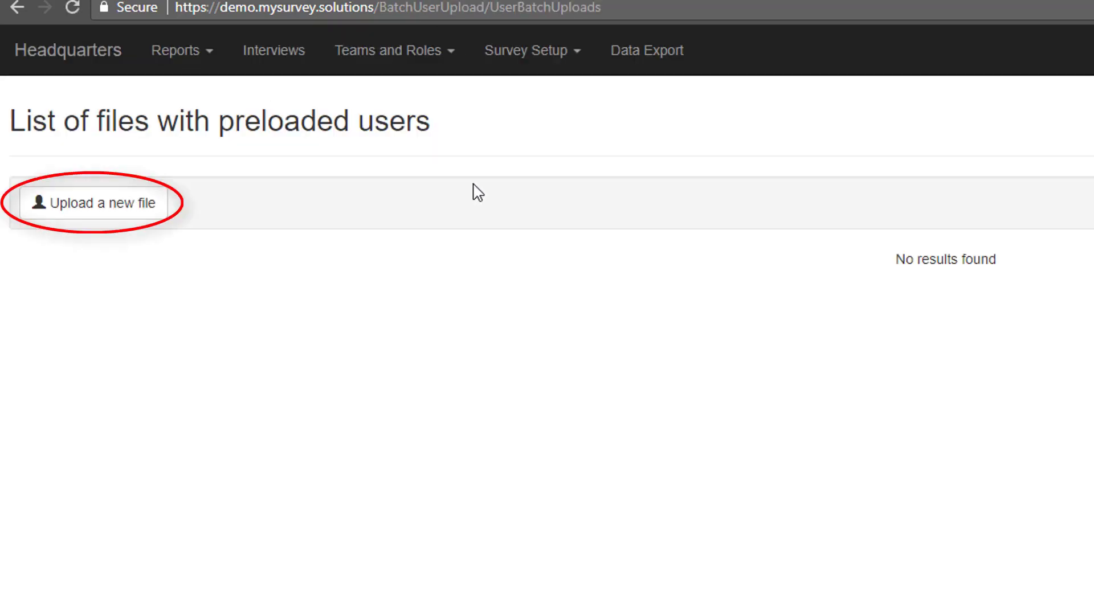
{"action": "left_click", "coordinate": [137, 212]}
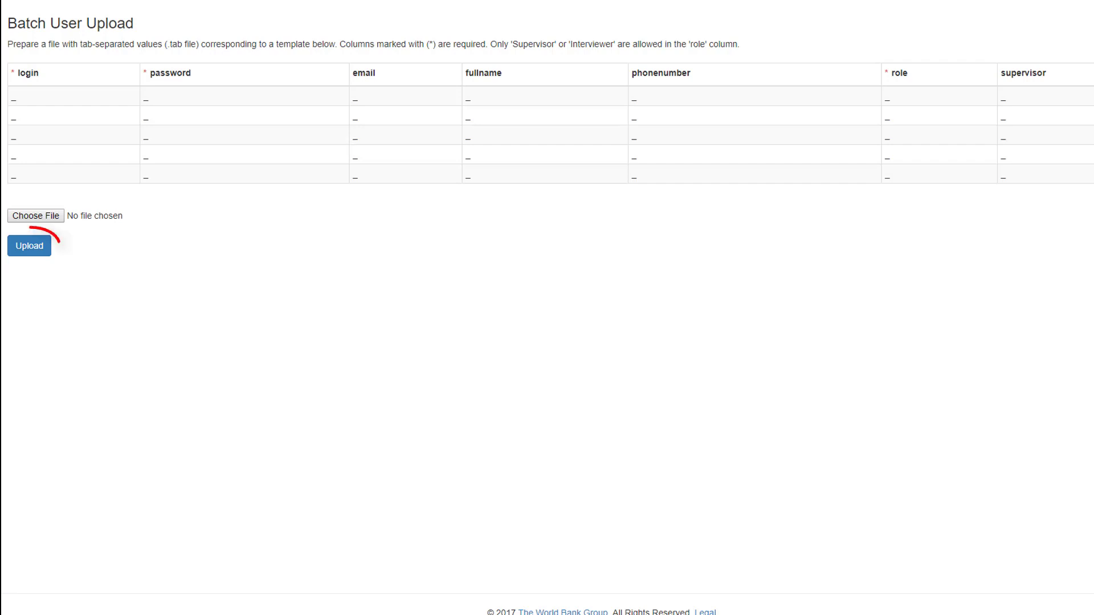
{"action": "left_click", "coordinate": [60, 216]}
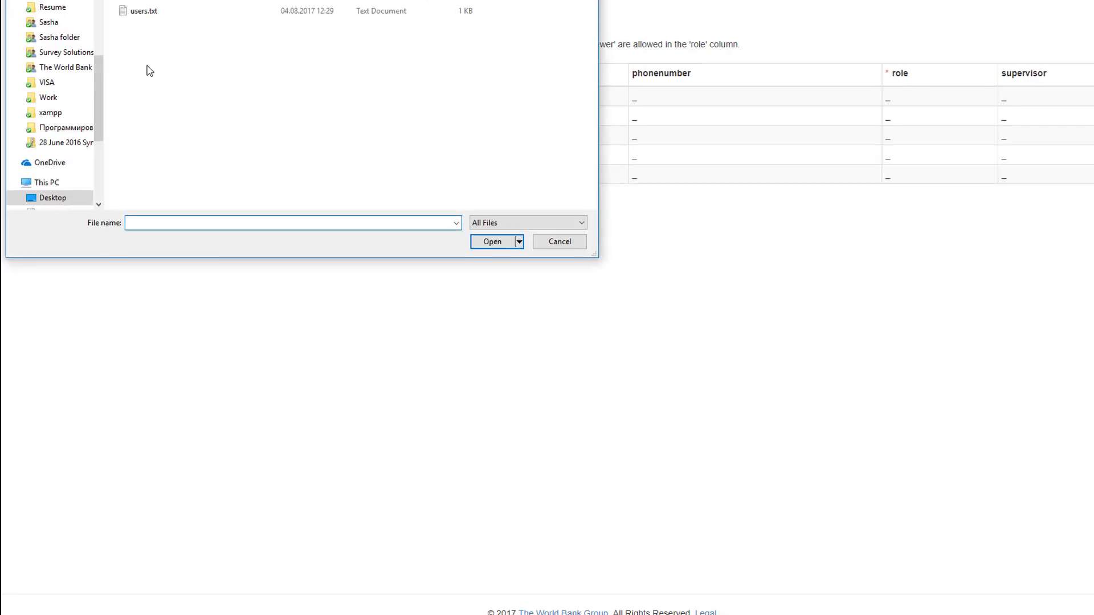
{"action": "left_click", "coordinate": [150, 11]}
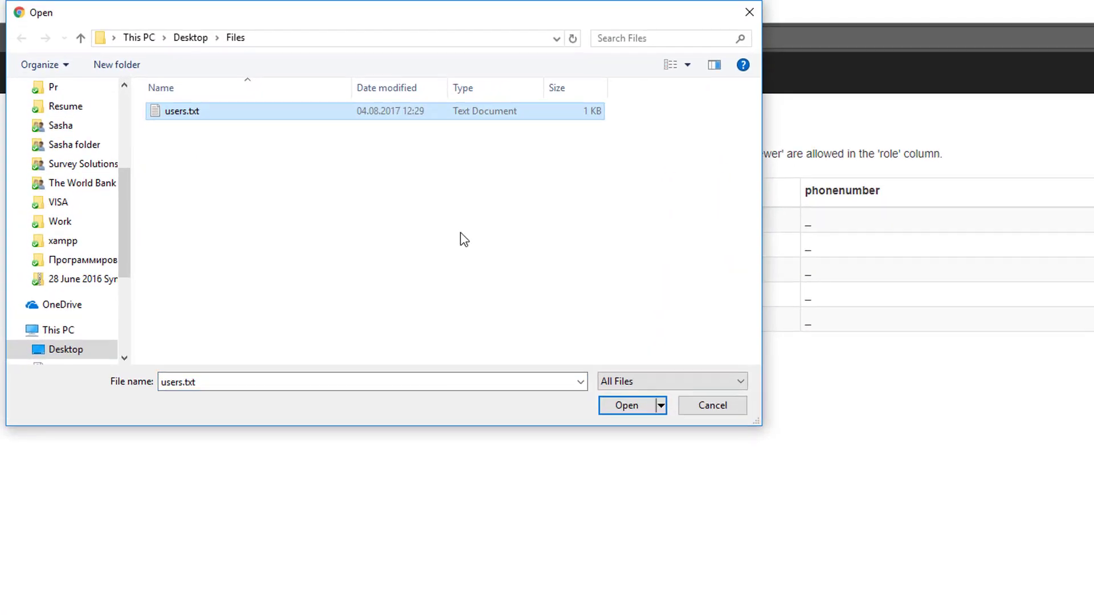
{"action": "left_click", "coordinate": [626, 406]}
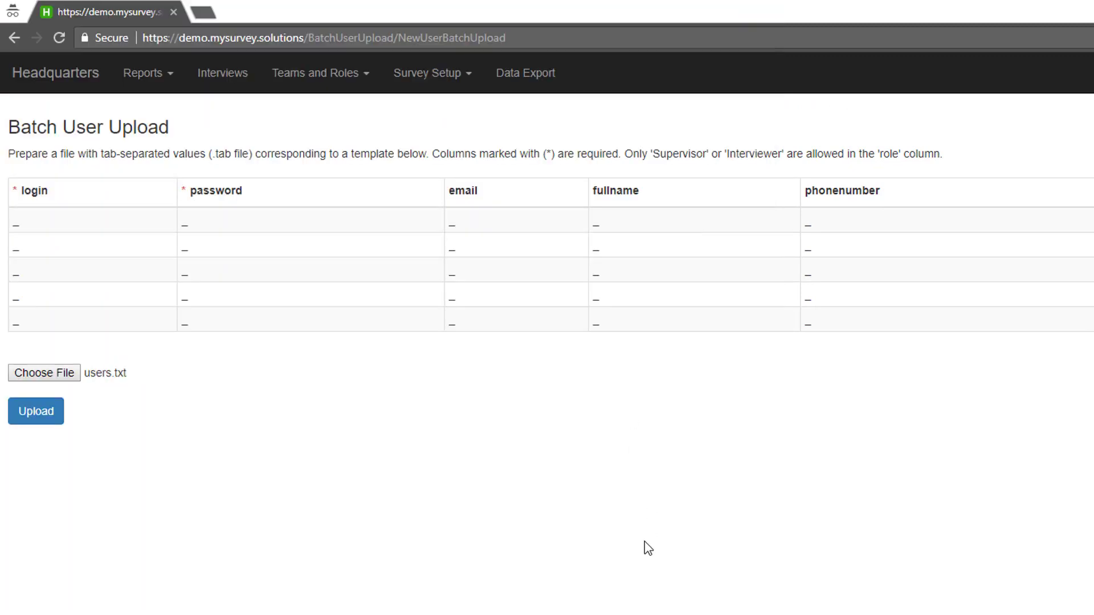
{"action": "left_click", "coordinate": [54, 420]}
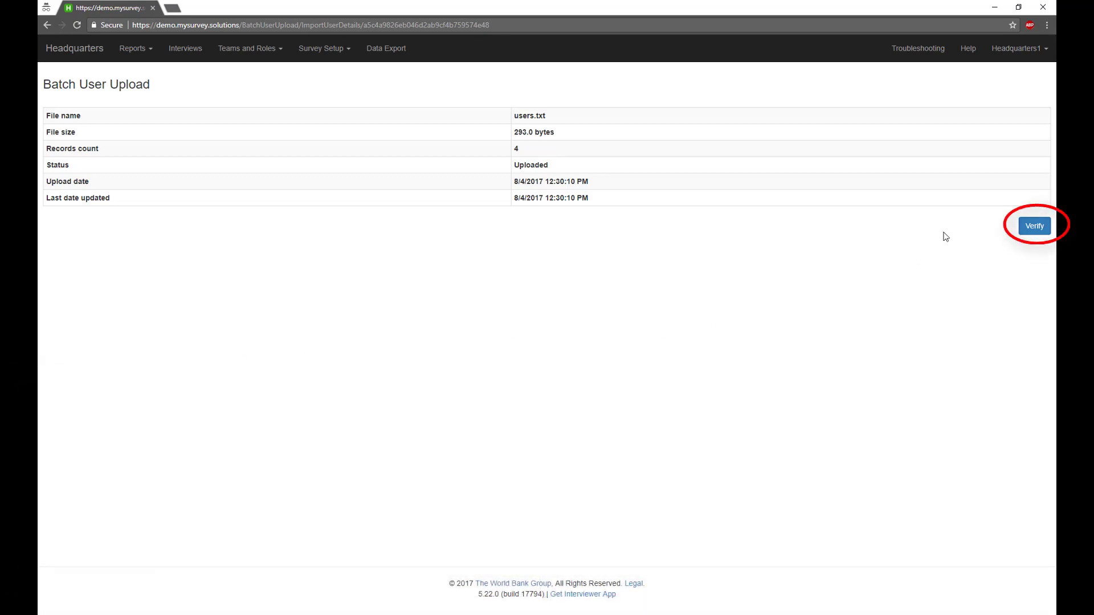
Verify the uploaded file and create all 4 users, then browse the teams.
{"action": "left_click", "coordinate": [1023, 228]}
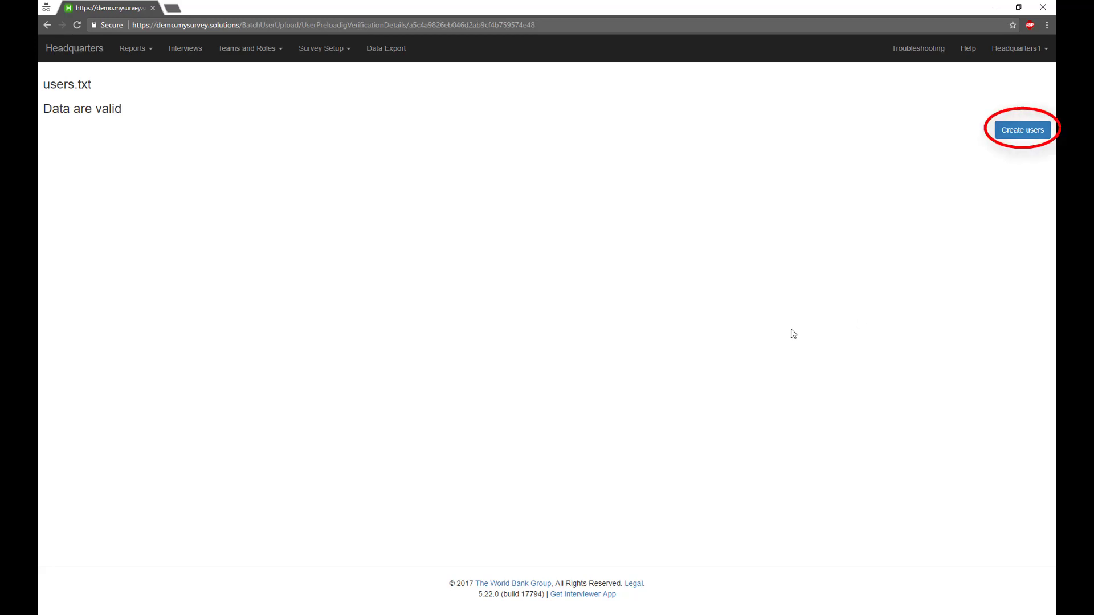
{"action": "left_click", "coordinate": [1021, 131]}
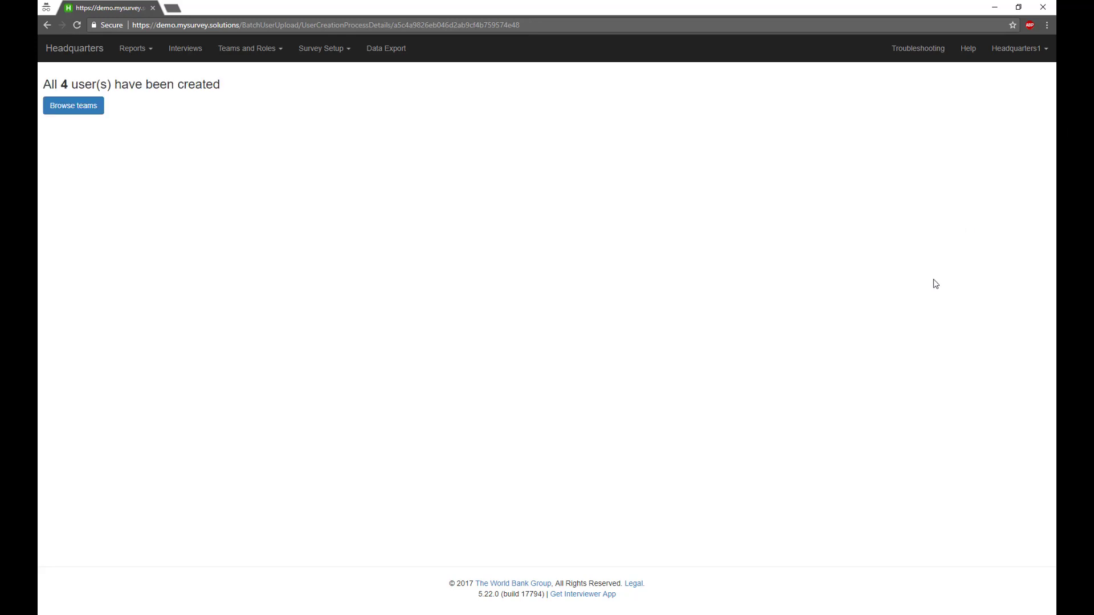
{"action": "left_click", "coordinate": [91, 107]}
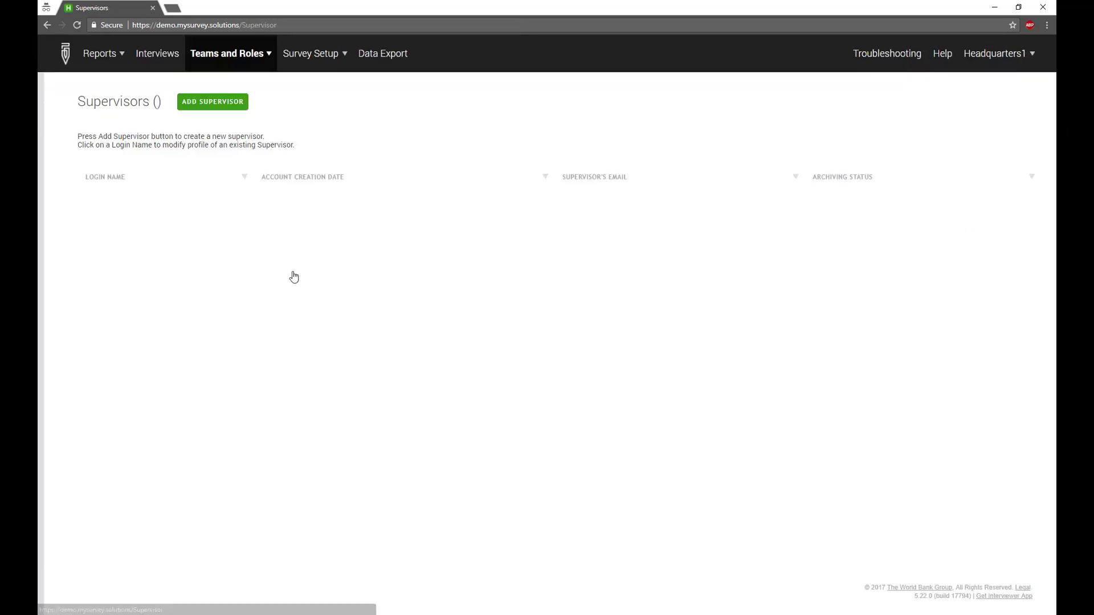
Sort supervisors by account creation date, newest first, then switch to the Interviewers list.
{"action": "left_click", "coordinate": [302, 176]}
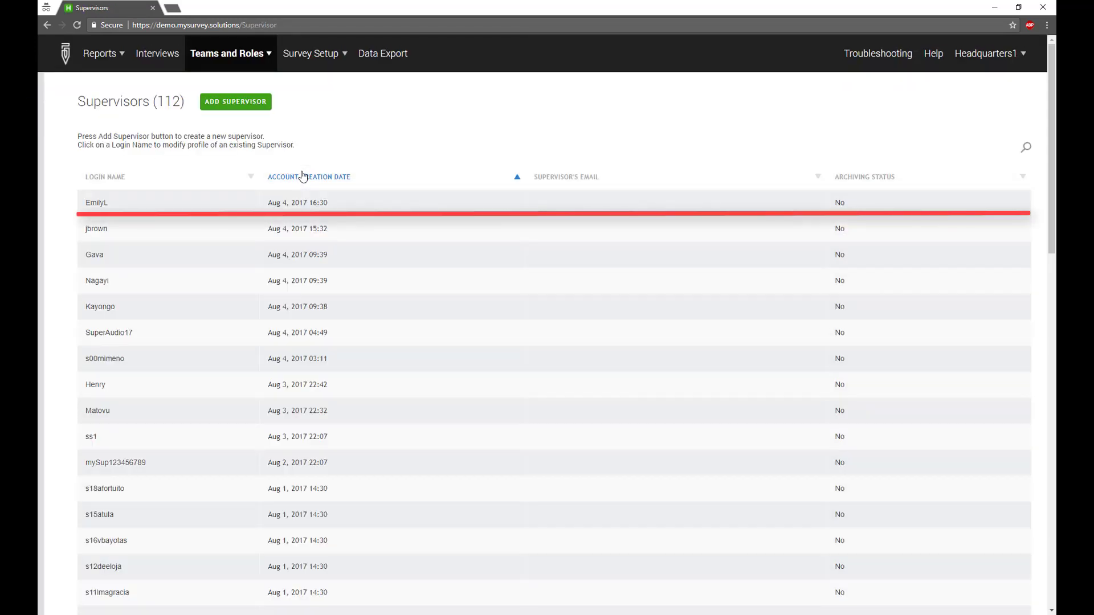
{"action": "left_click", "coordinate": [261, 57]}
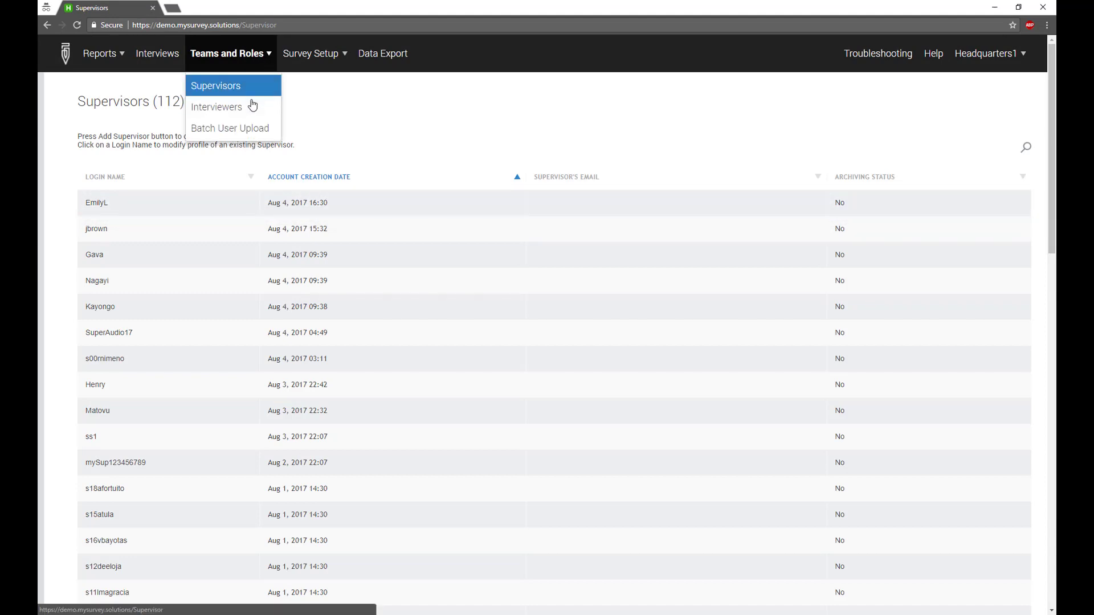
{"action": "left_click", "coordinate": [252, 106]}
Sort interviewers by creation date, then choose New assignment for Employees register questionnaire.
{"action": "left_click", "coordinate": [410, 170]}
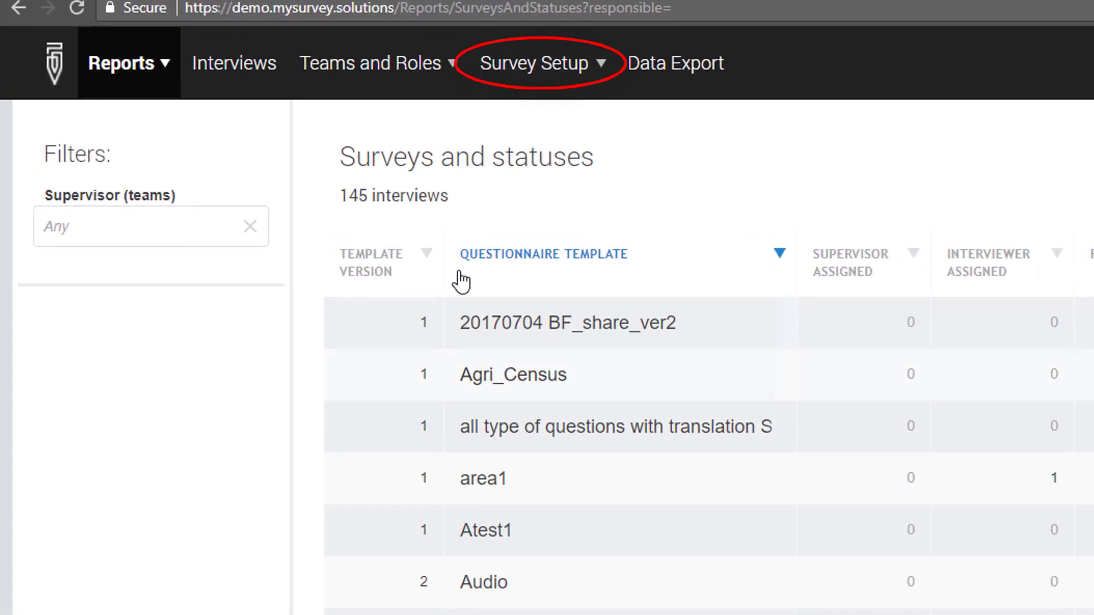
{"action": "left_click", "coordinate": [518, 76]}
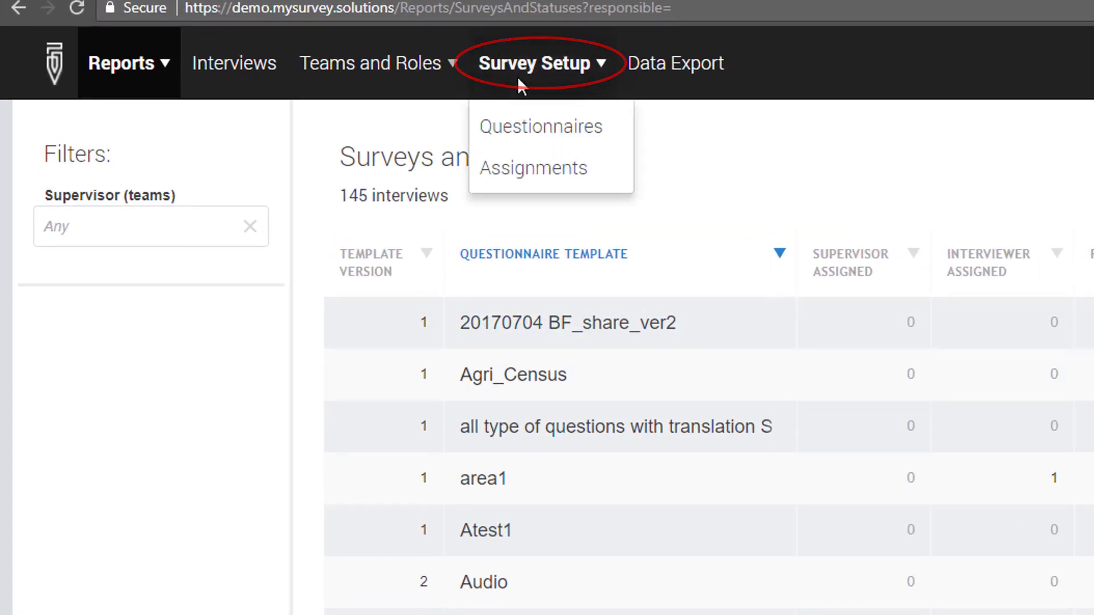
{"action": "left_click", "coordinate": [523, 129]}
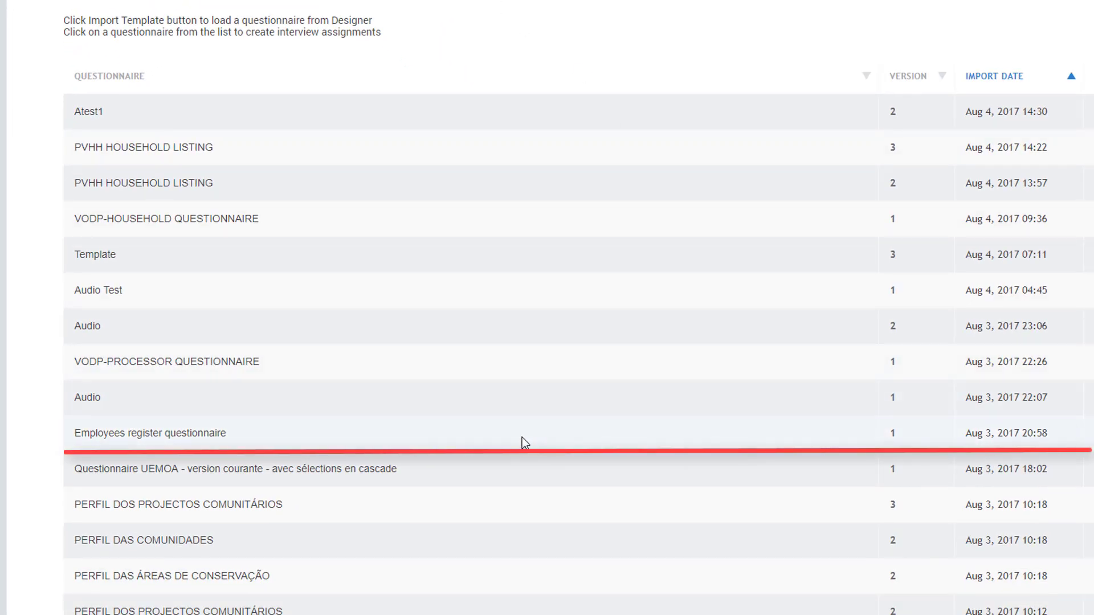
{"action": "left_click", "coordinate": [463, 434]}
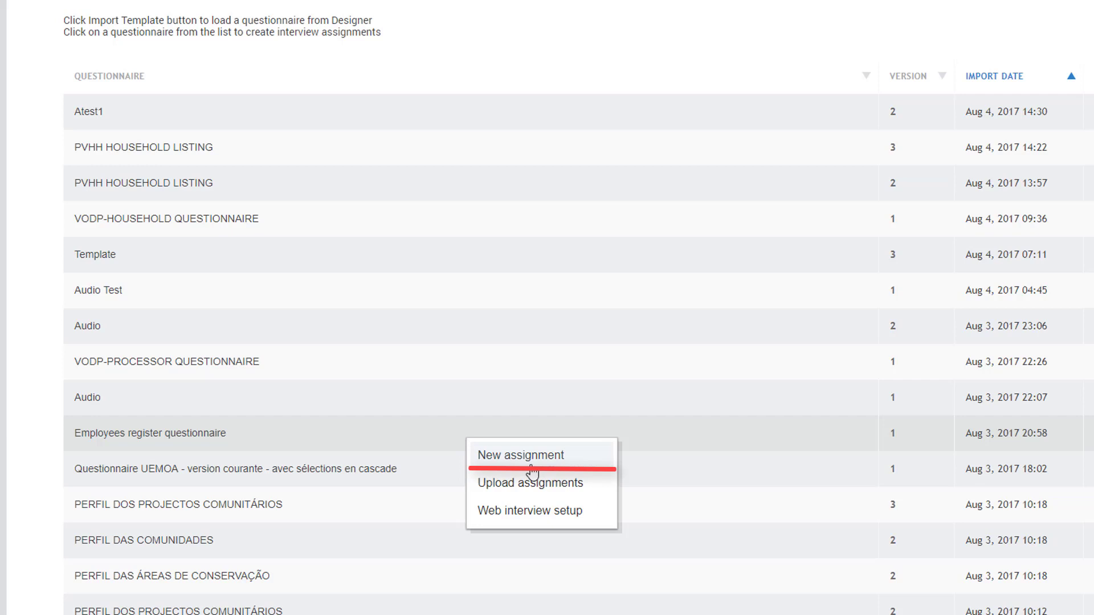
{"action": "left_click", "coordinate": [502, 455]}
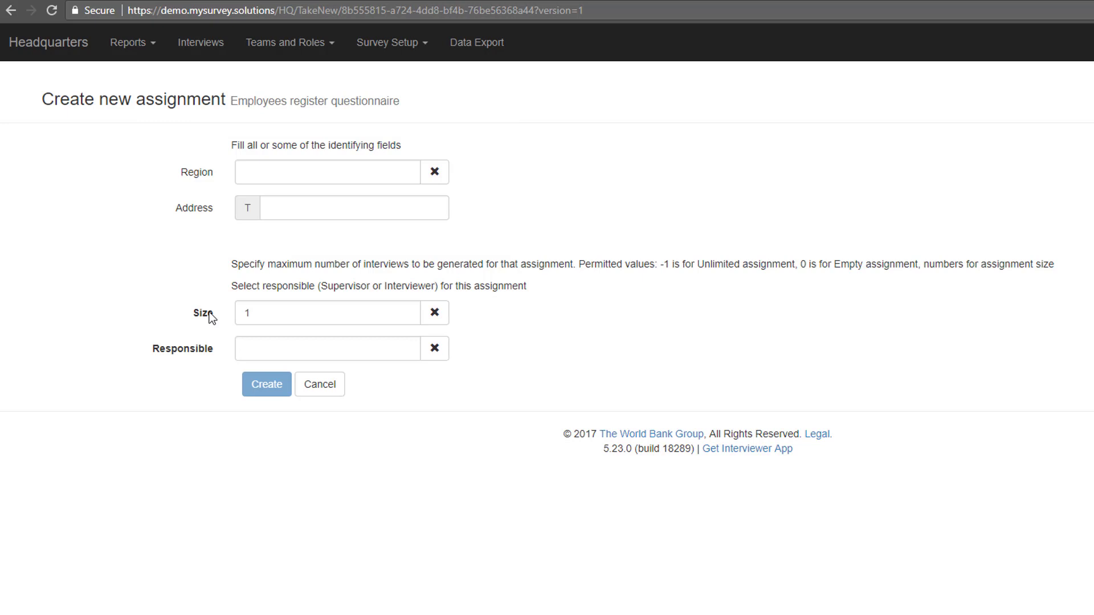
Set Region to Fergana Region, size 4, the new supervisor as responsible, and create it.
{"action": "left_click", "coordinate": [364, 170]}
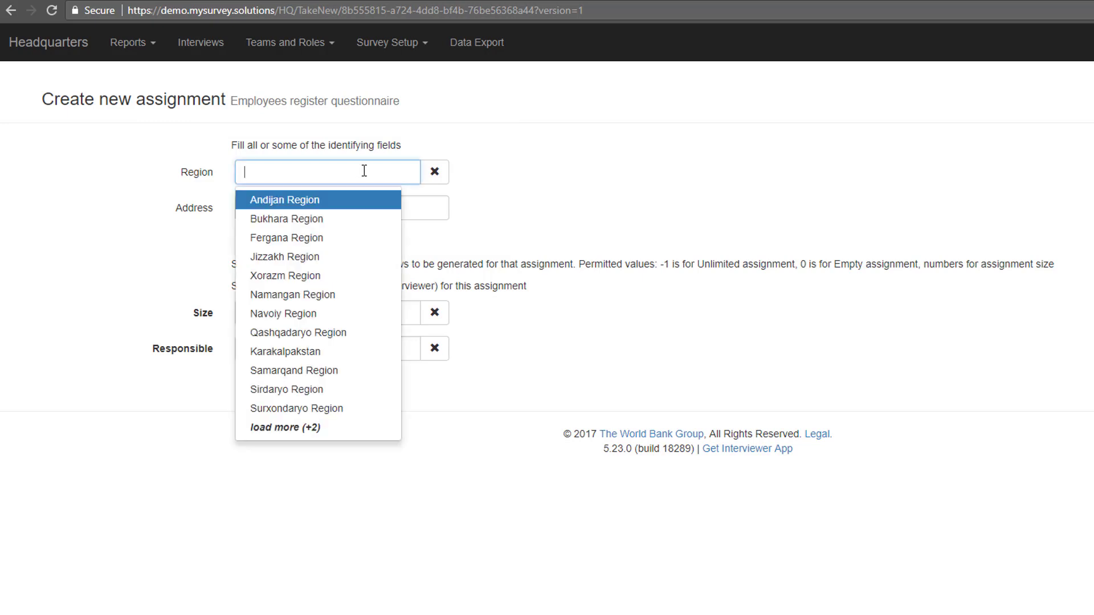
{"action": "left_click", "coordinate": [325, 238]}
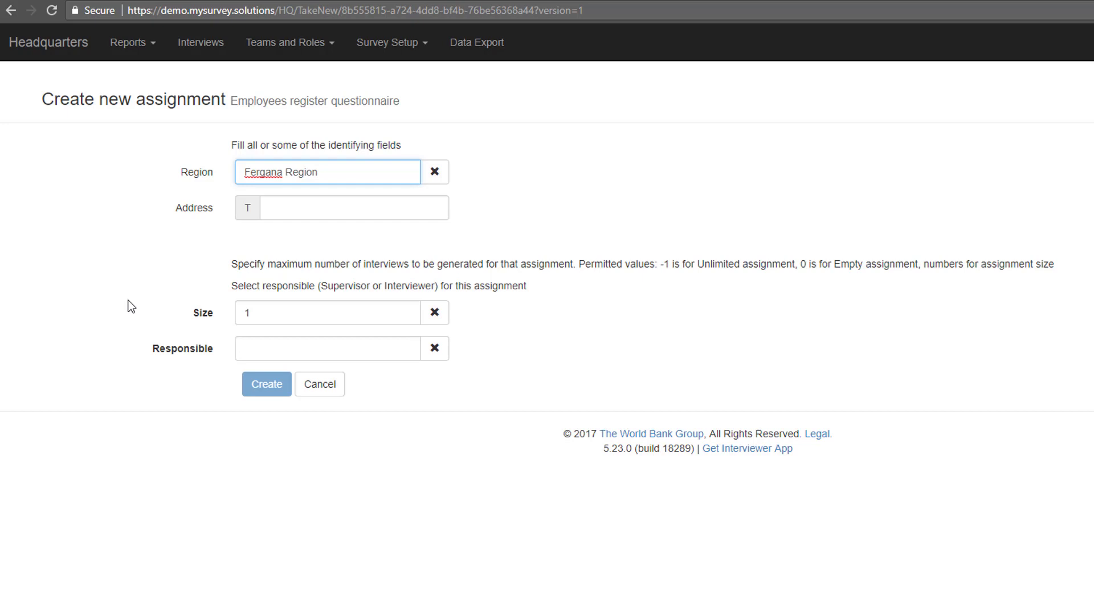
{"action": "left_click", "coordinate": [310, 310]}
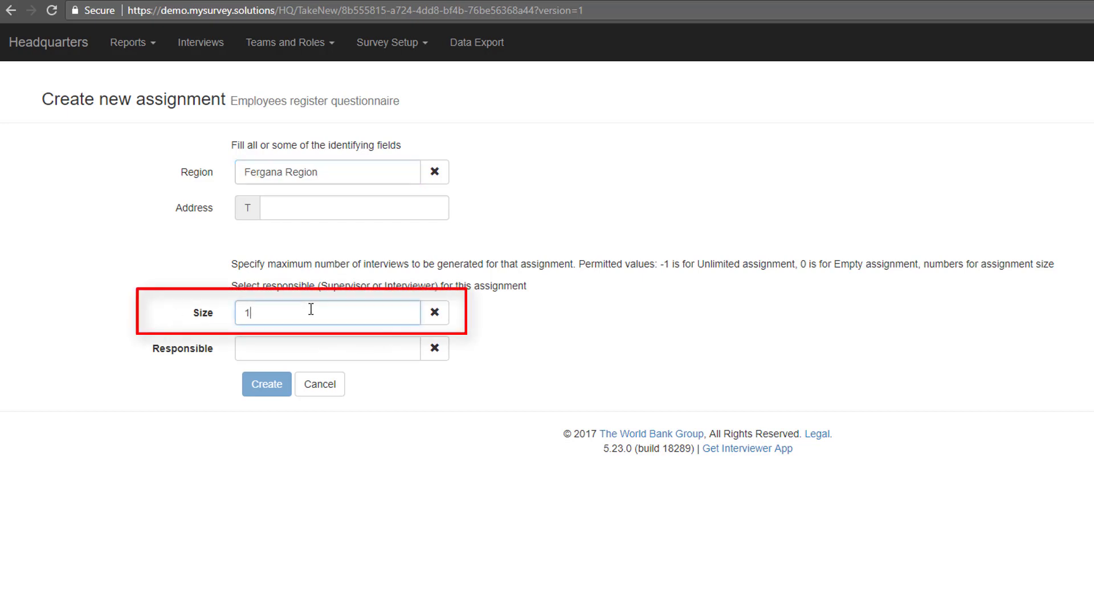
{"action": "key", "text": "BackSpace"}
{"action": "type", "text": "4"}
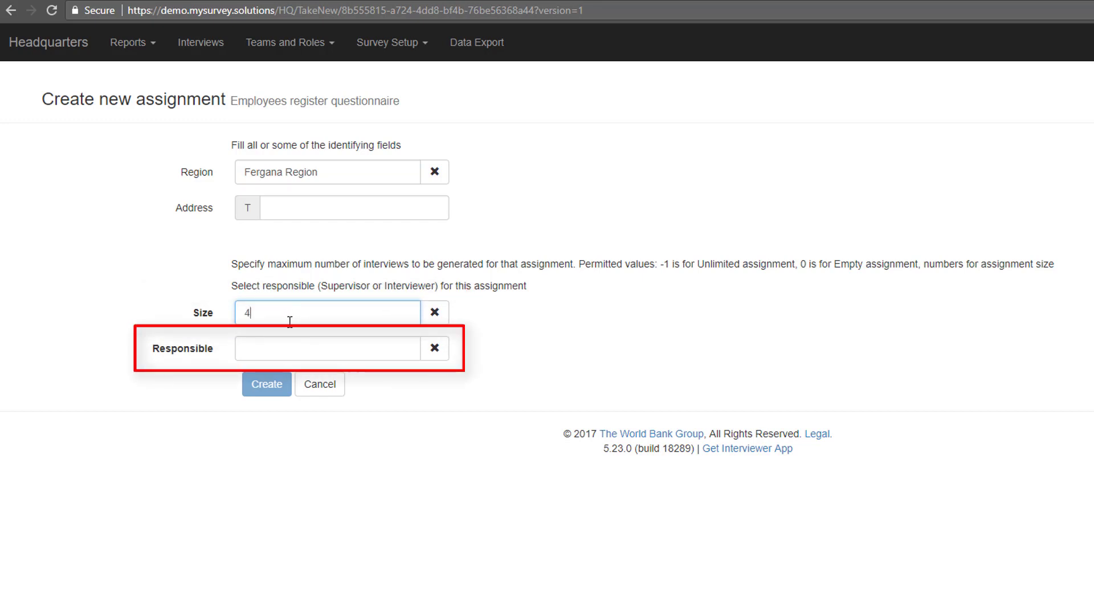
{"action": "left_click", "coordinate": [289, 348]}
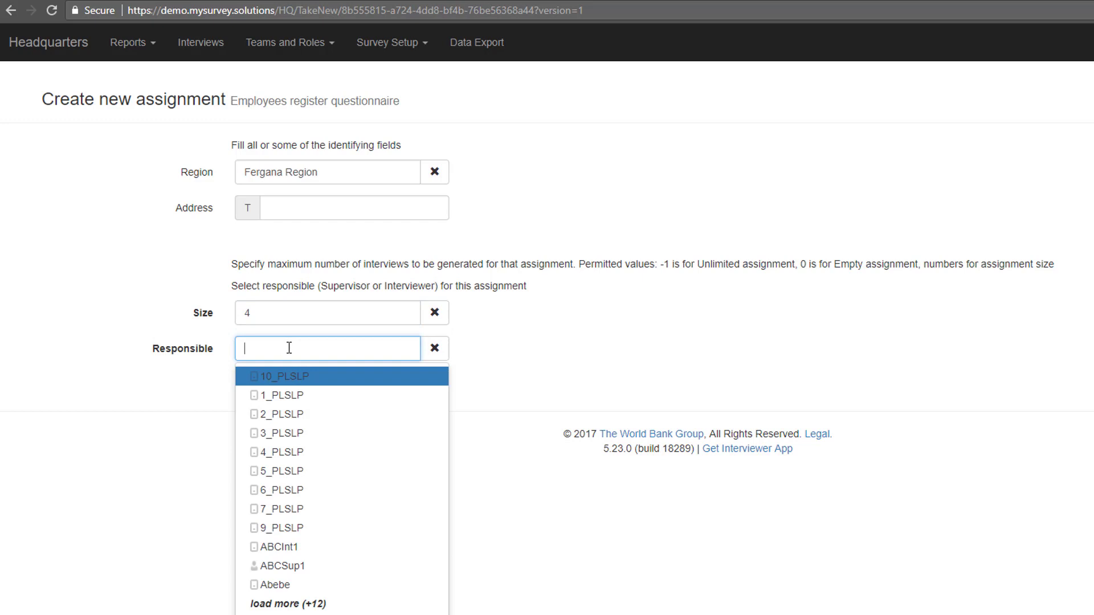
{"action": "type", "text": "jbr"}
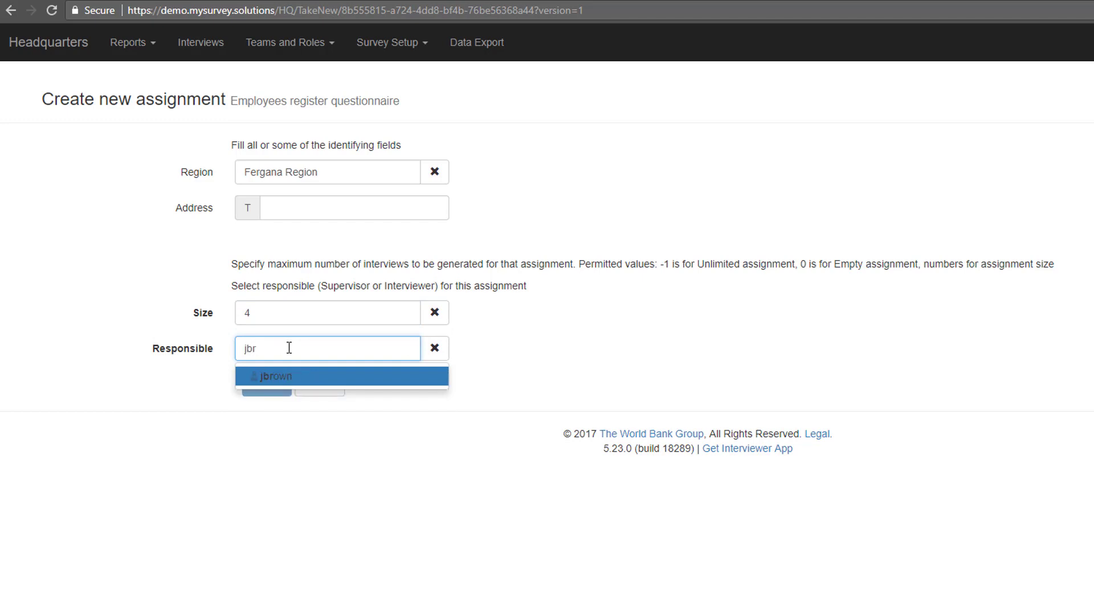
{"action": "left_click", "coordinate": [302, 376]}
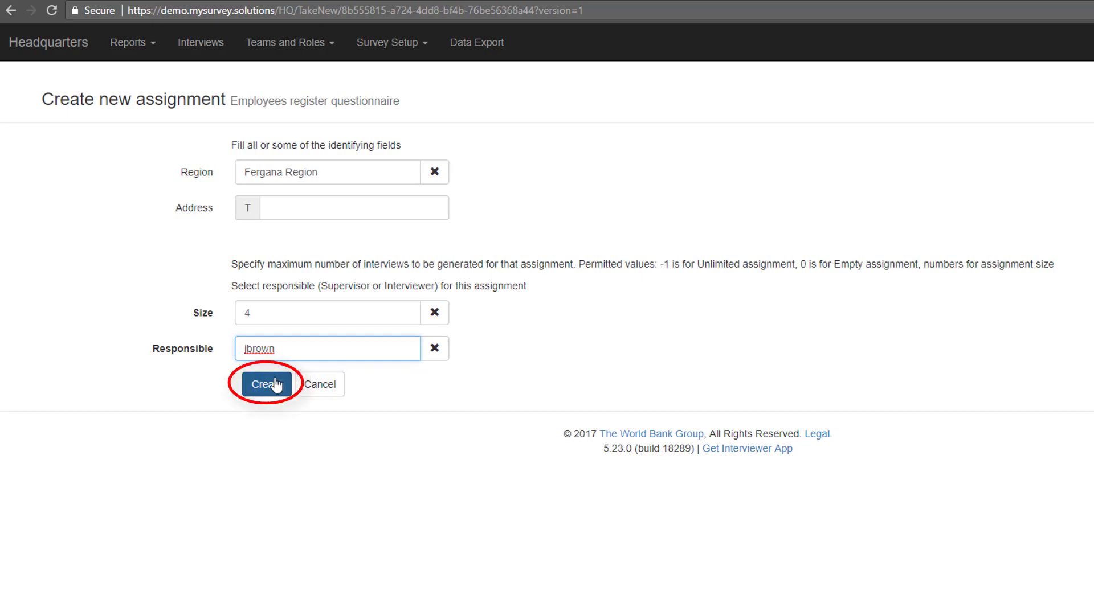
{"action": "left_click", "coordinate": [275, 384]}
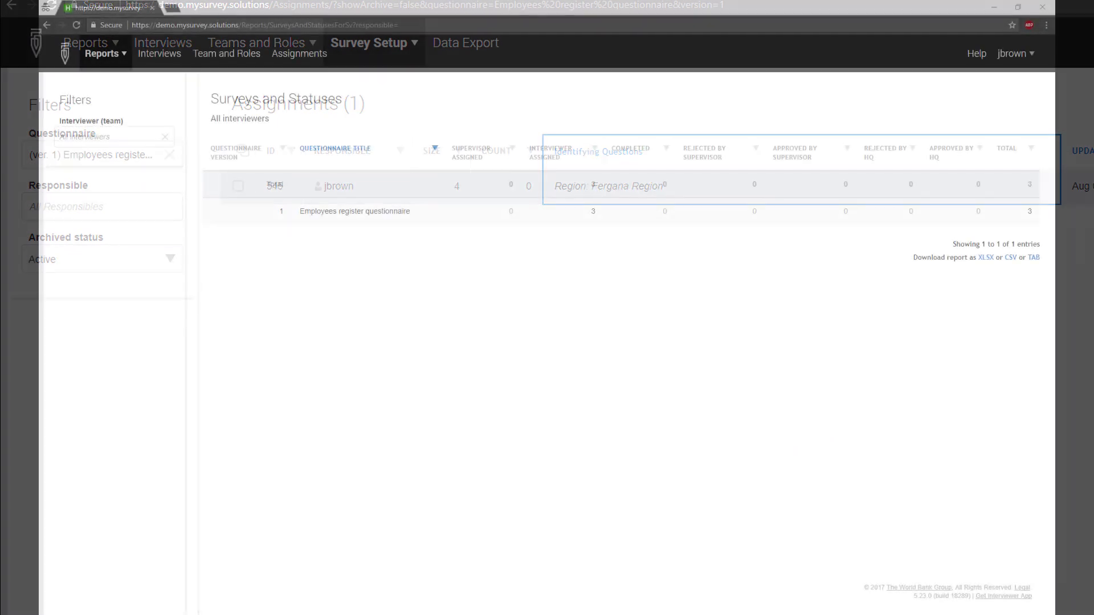
In the Assignments list, reassign assignment 545 to the other interviewer.
{"action": "left_click", "coordinate": [292, 59]}
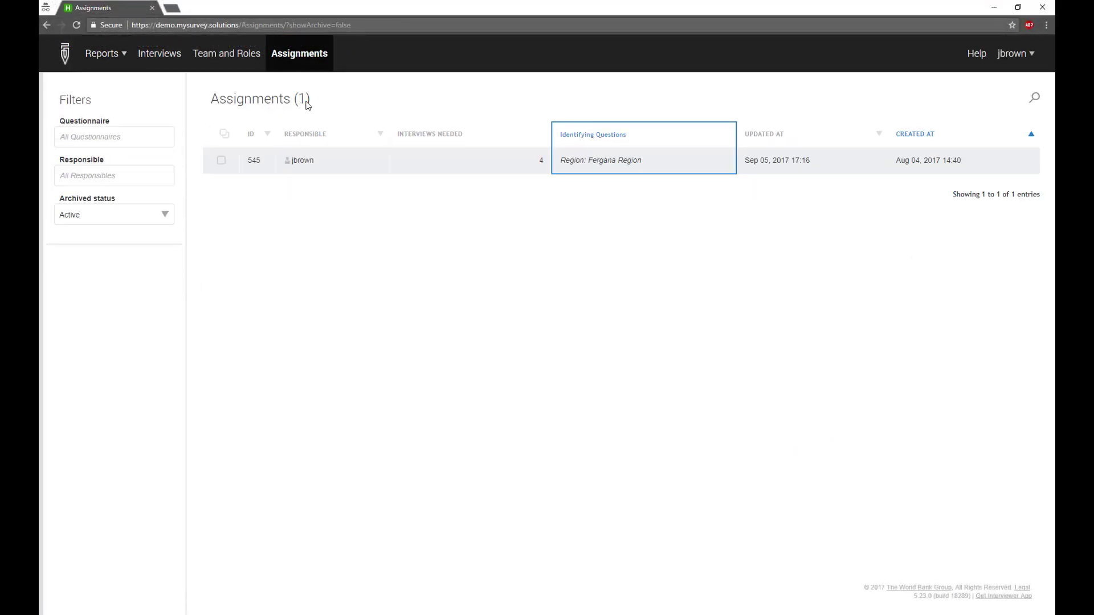
{"action": "left_click", "coordinate": [221, 160]}
{"action": "left_click", "coordinate": [387, 598]}
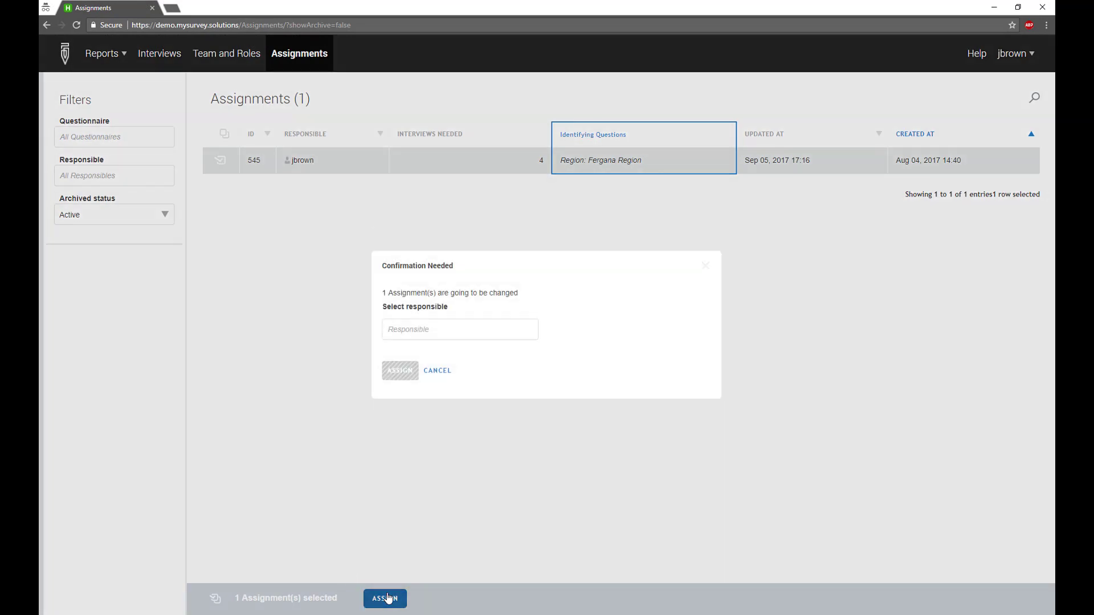
{"action": "left_click", "coordinate": [423, 332]}
{"action": "left_click", "coordinate": [425, 372]}
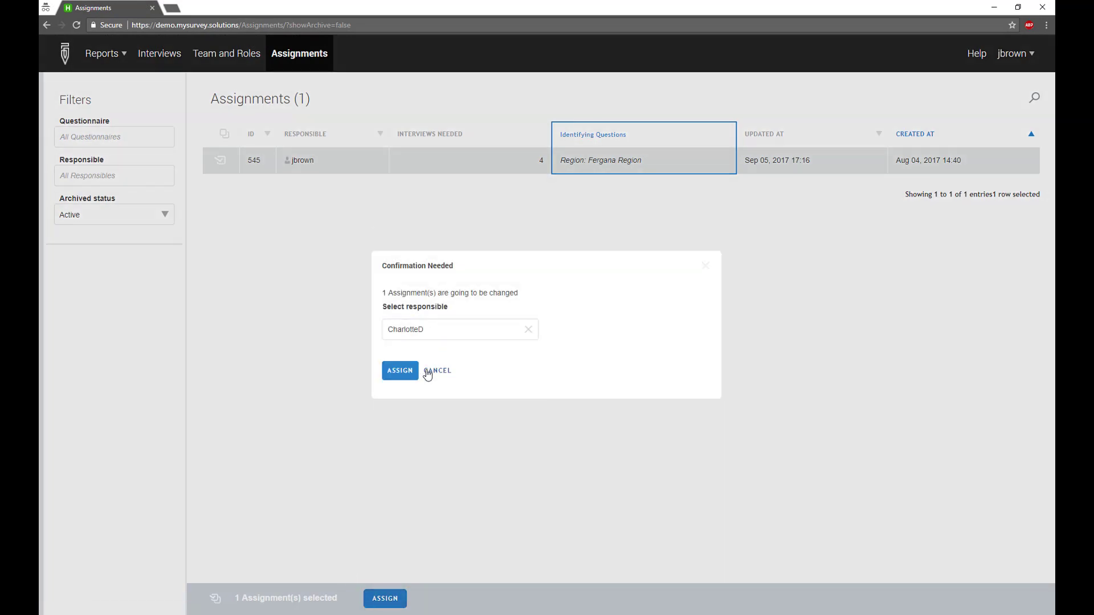
{"action": "left_click", "coordinate": [398, 373]}
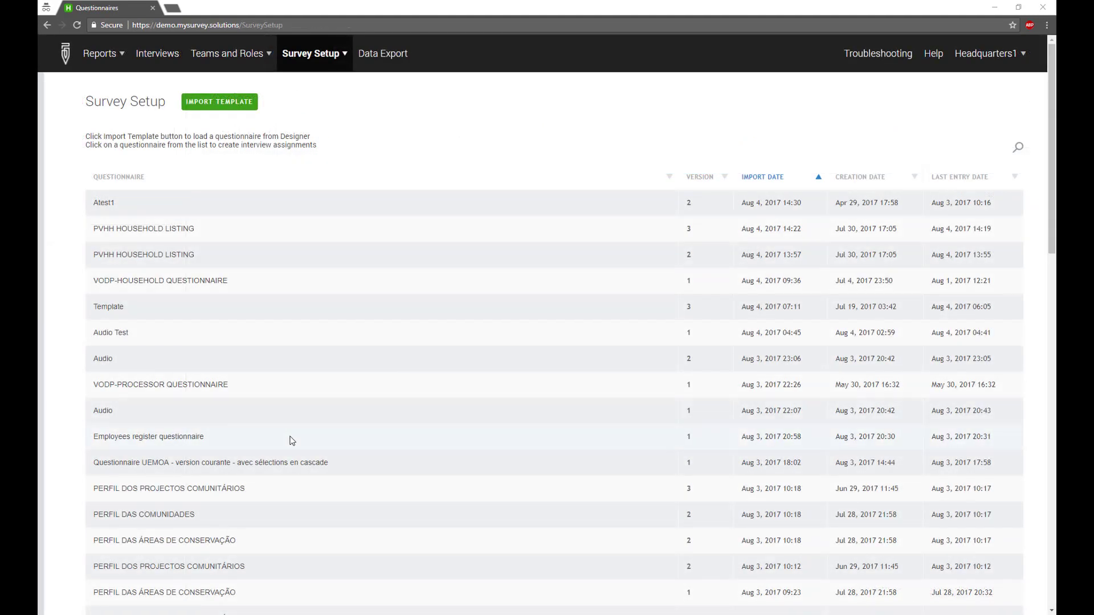
Choose Upload assignments from the Employees register questionnaire's action menu.
{"action": "left_click", "coordinate": [302, 437]}
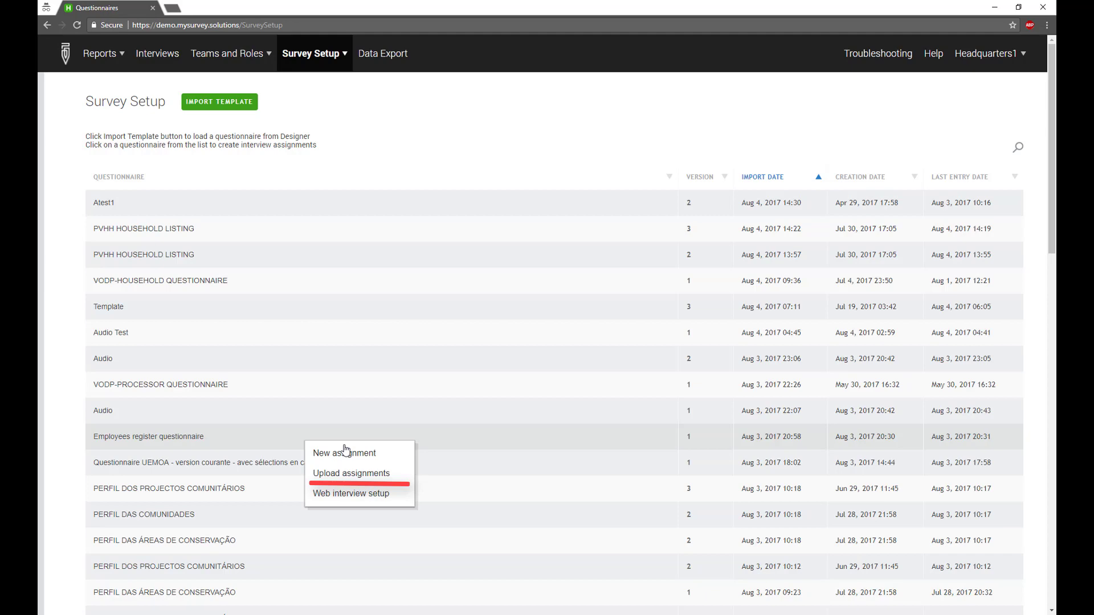
{"action": "left_click", "coordinate": [411, 480]}
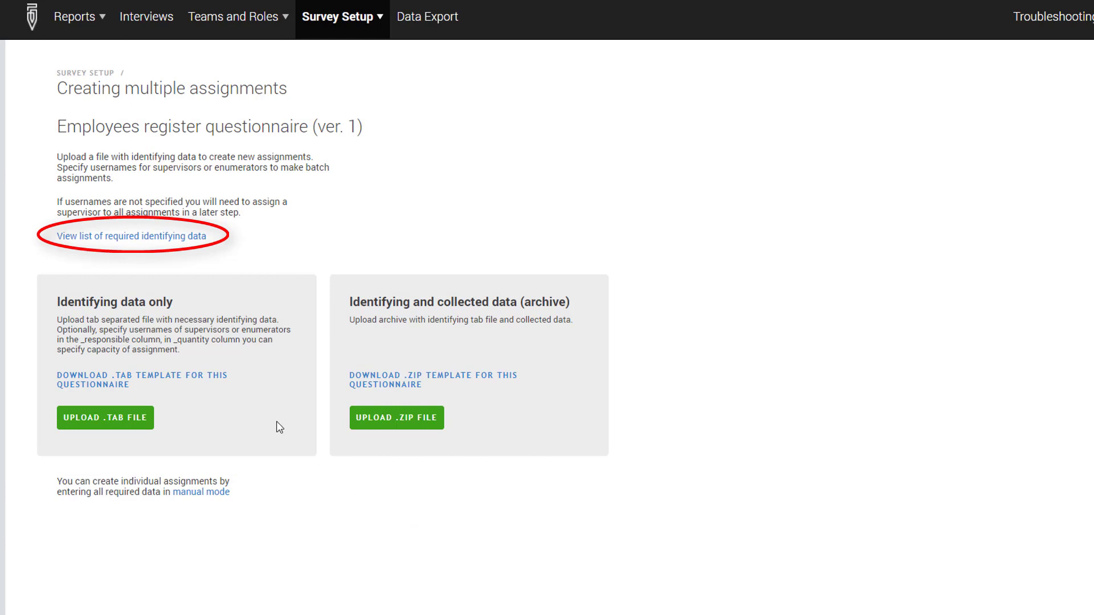
{"action": "left_click", "coordinate": [194, 236]}
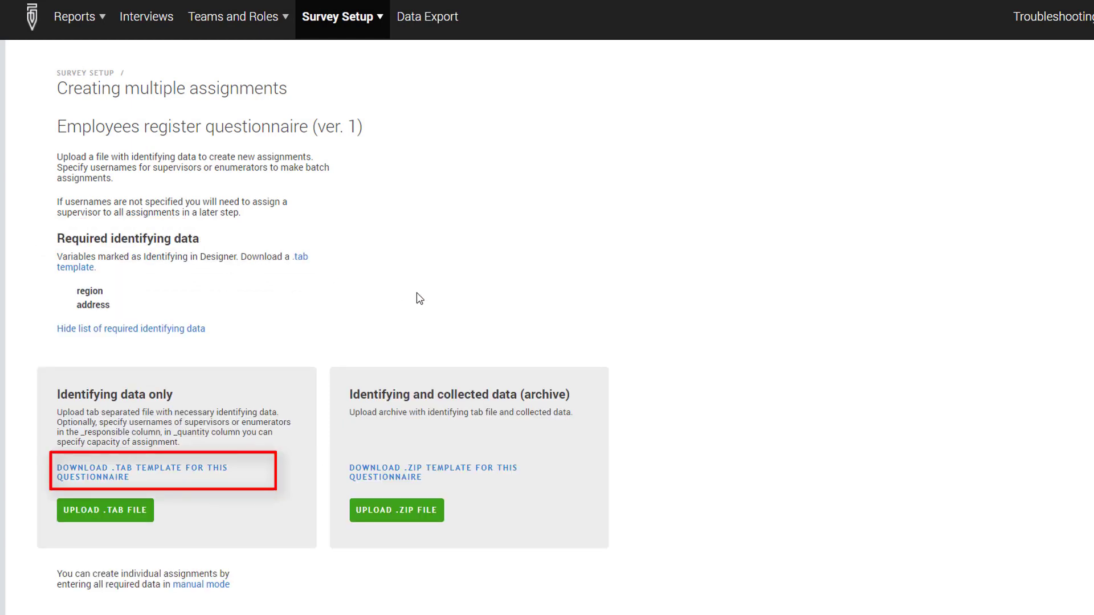
{"action": "left_click", "coordinate": [226, 477]}
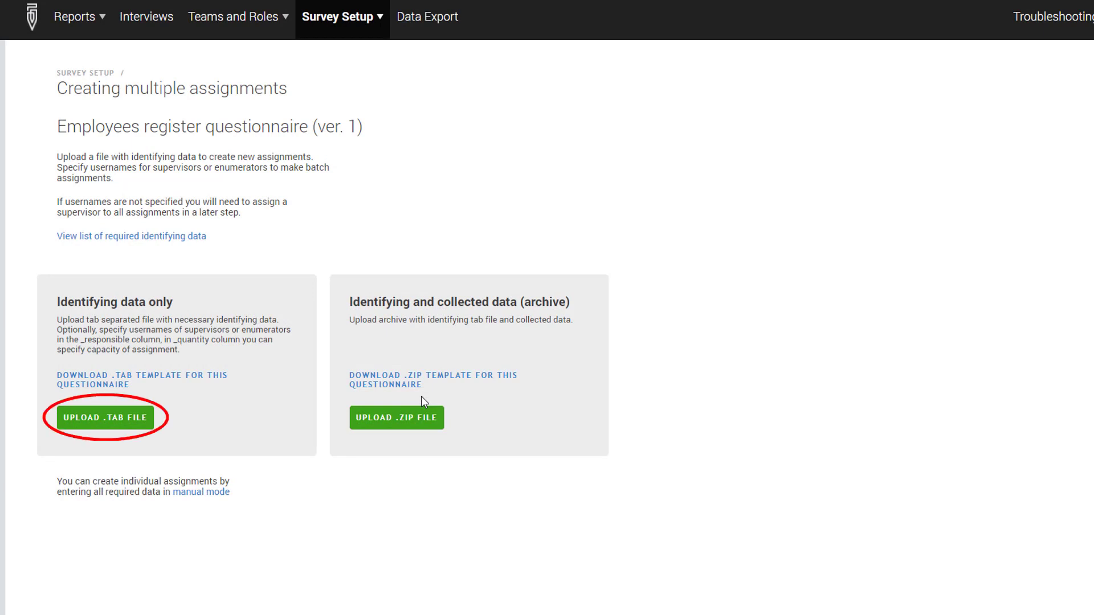
Upload Employees register questionnaire.tab to create 5 assignments, then view the assignments list.
{"action": "left_click", "coordinate": [135, 429]}
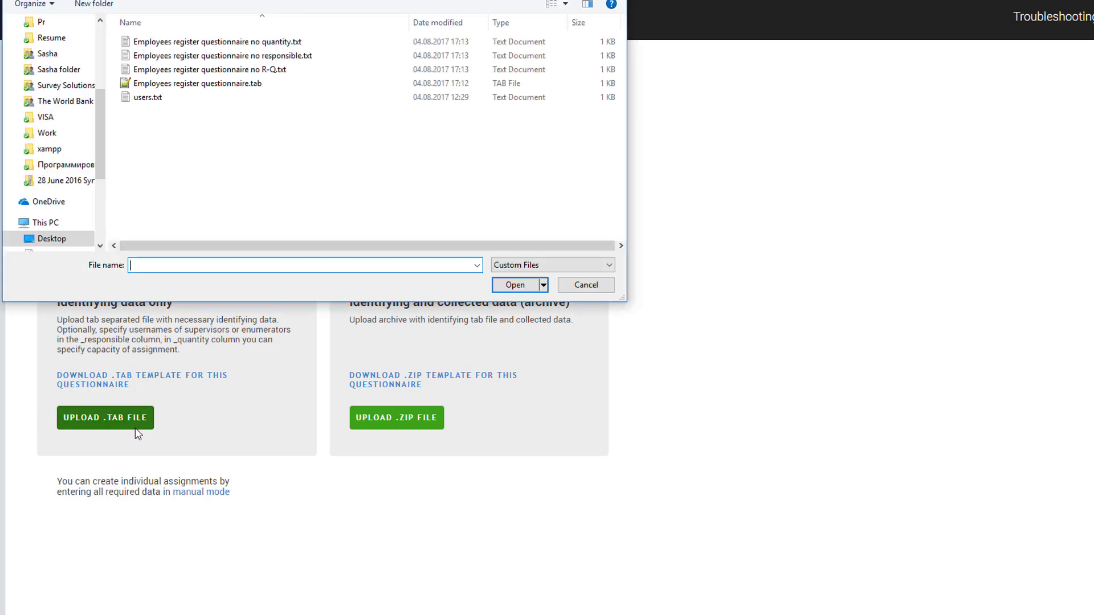
{"action": "left_click", "coordinate": [208, 85]}
{"action": "left_click", "coordinate": [514, 284]}
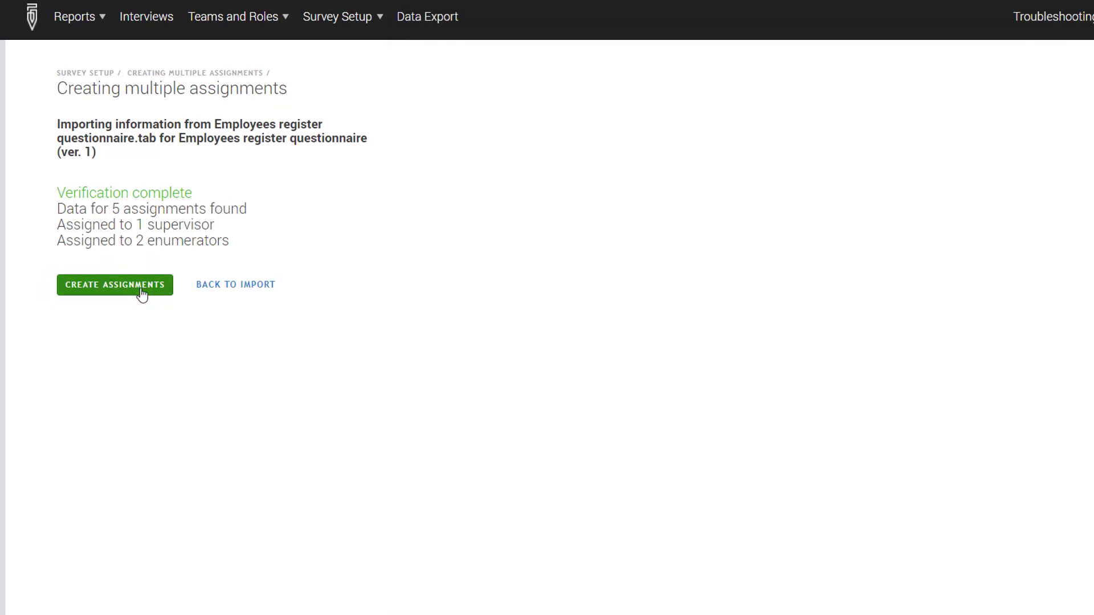
{"action": "left_click", "coordinate": [141, 289]}
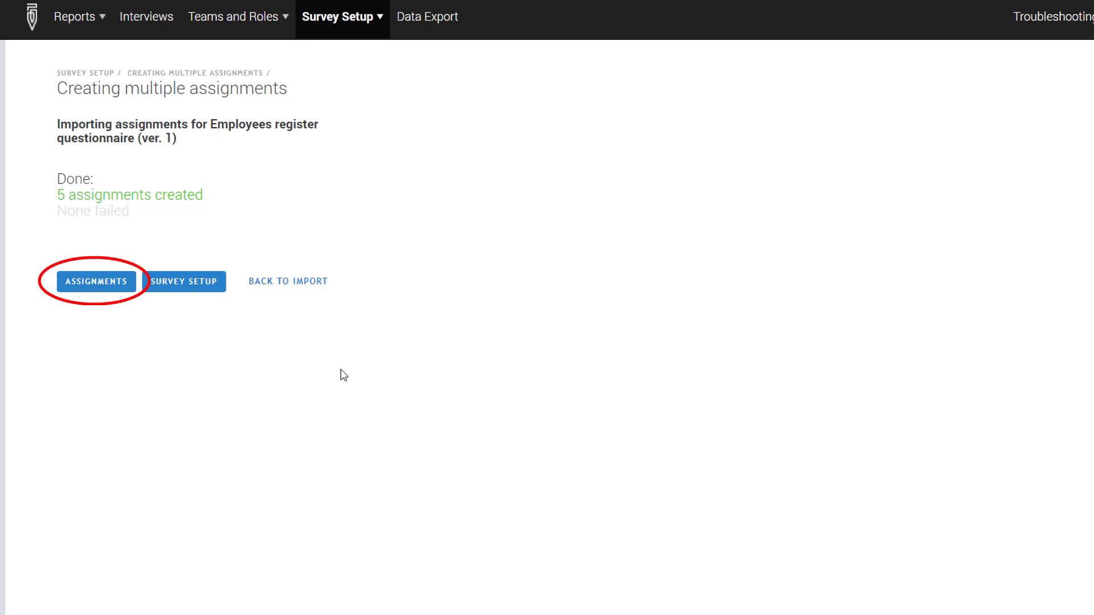
{"action": "left_click", "coordinate": [122, 290]}
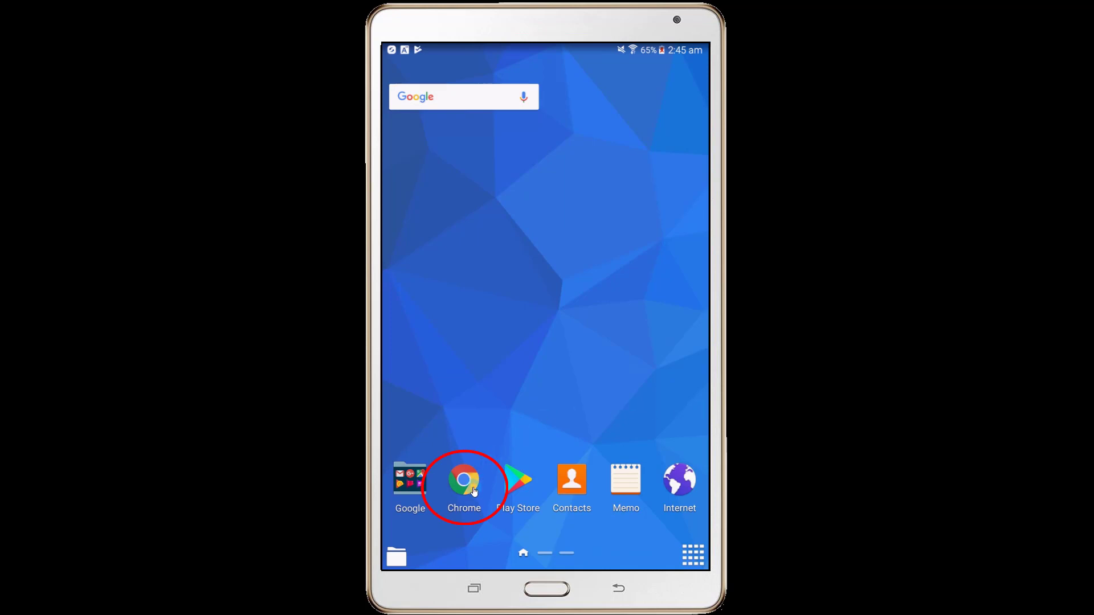
Load demo.mysurvey.solutions in Chrome on the tablet.
{"action": "left_click", "coordinate": [472, 491]}
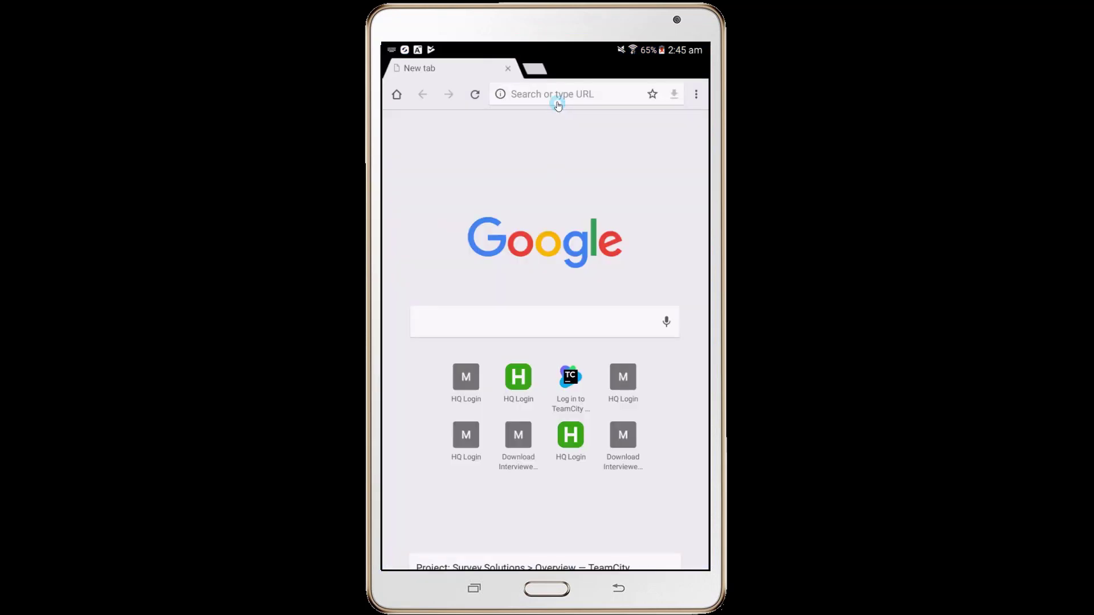
{"action": "left_click", "coordinate": [557, 97]}
{"action": "type", "text": "demo.mysurvey.solutions"}
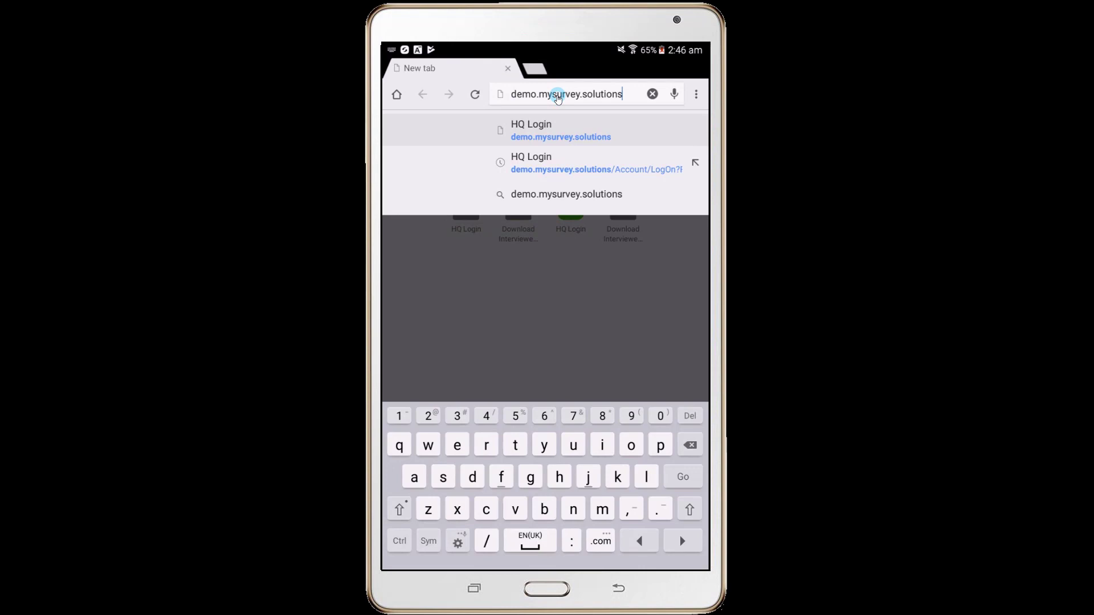
{"action": "key", "text": "Return"}
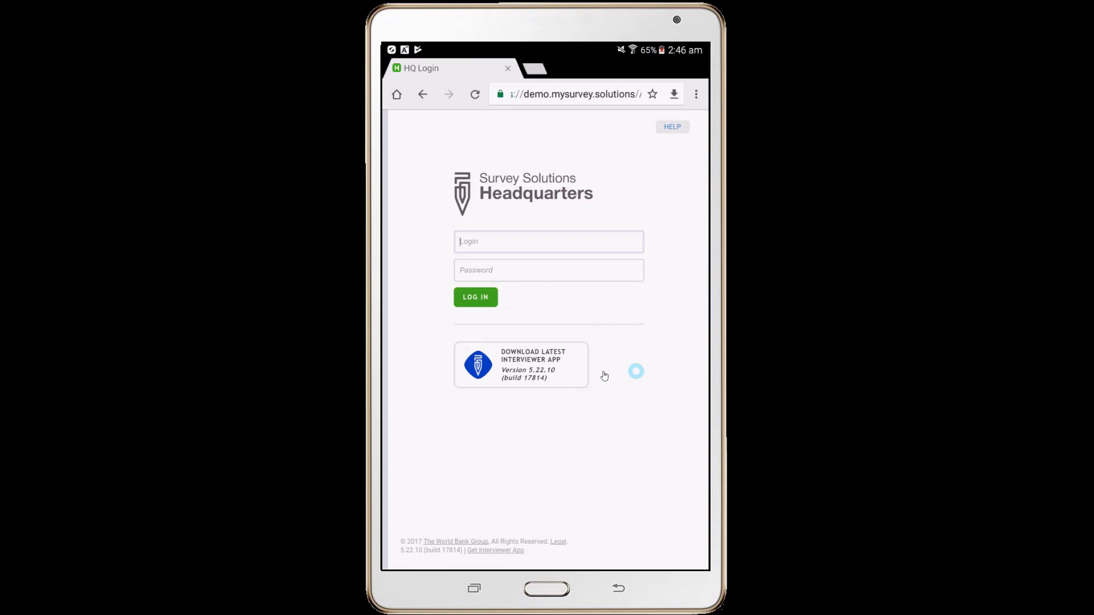
Download the latest Interviewer app (interviewer (8).apk) and launch its installer.
{"action": "left_click", "coordinate": [561, 369]}
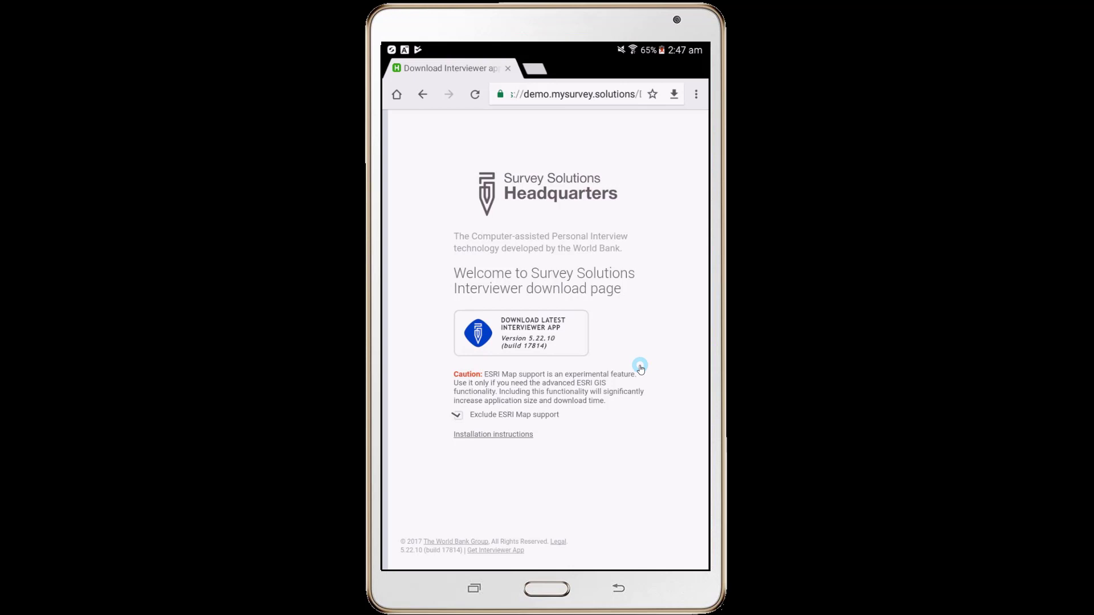
{"action": "left_click", "coordinate": [556, 344]}
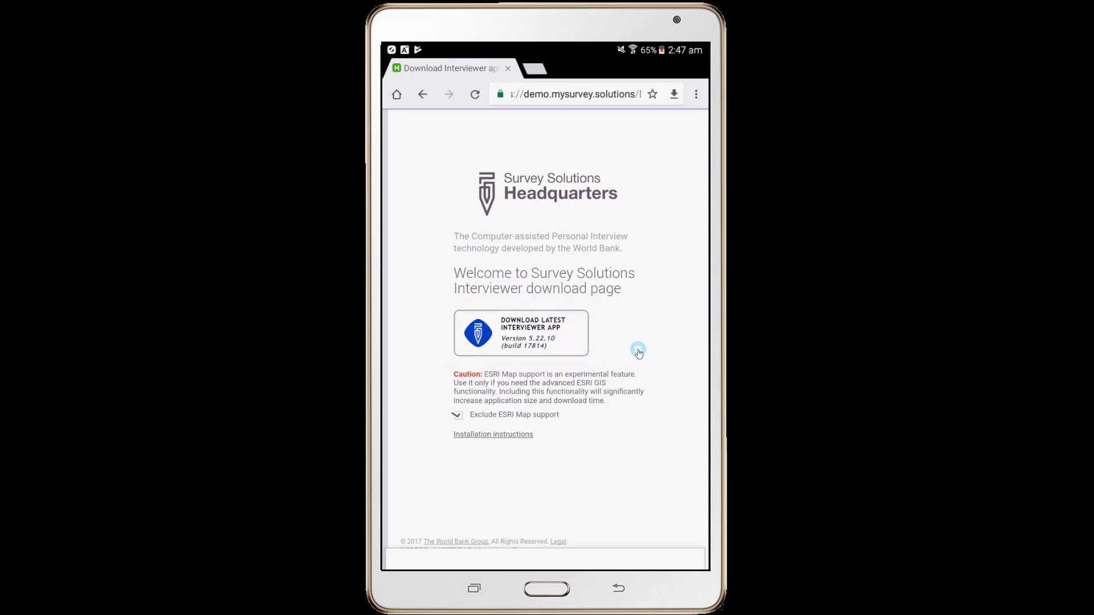
{"action": "left_click", "coordinate": [648, 553]}
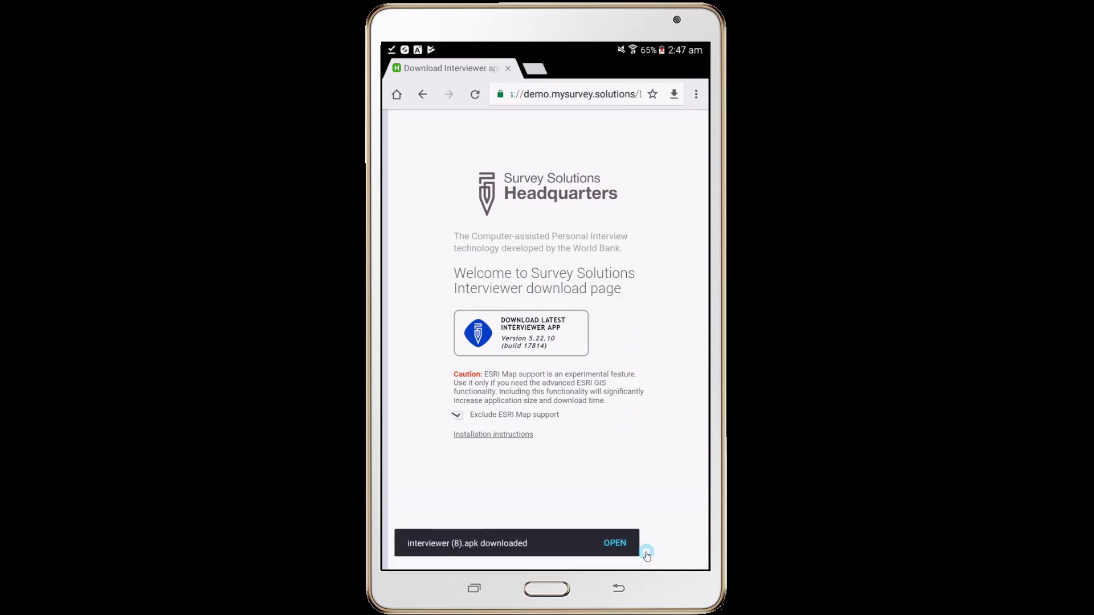
{"action": "left_click", "coordinate": [615, 543]}
Install the Survey Solutions Interviewer app and launch it.
{"action": "left_click", "coordinate": [604, 449]}
{"action": "left_click", "coordinate": [605, 449]}
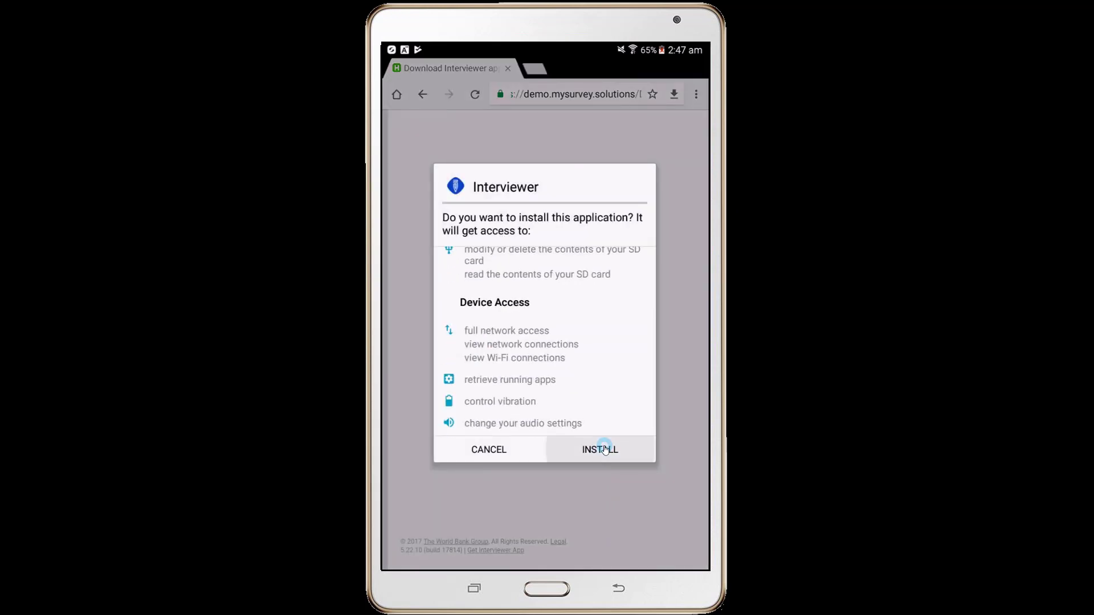
{"action": "left_click", "coordinate": [627, 450]}
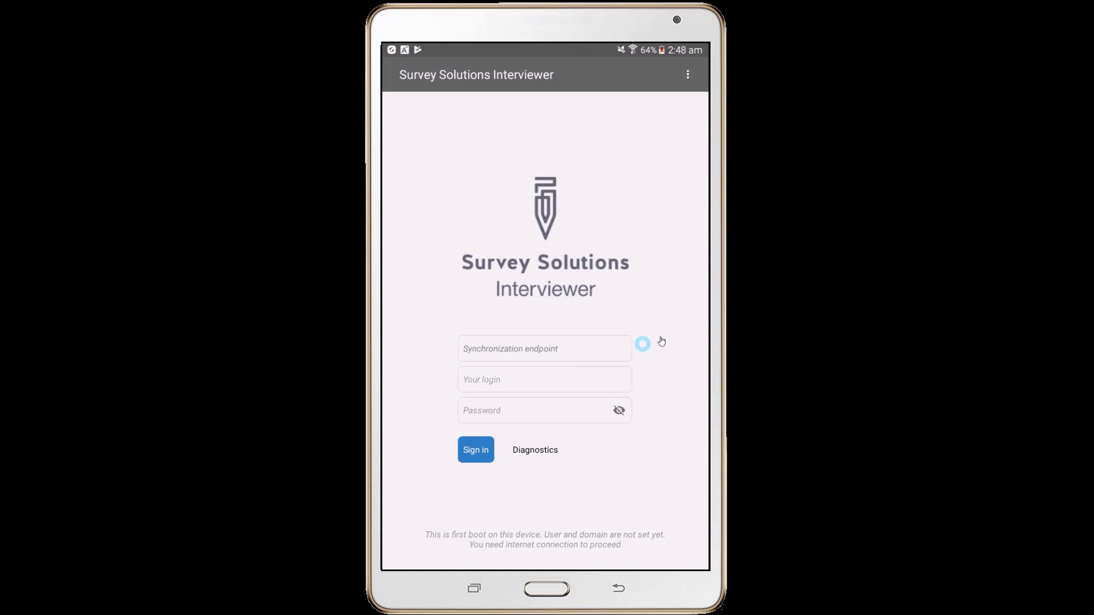
{"action": "left_click", "coordinate": [642, 344]}
{"action": "type", "text": "https://demo.mysurvey.solutions"}
{"action": "left_click", "coordinate": [595, 320]}
{"action": "type", "text": "CharlotteD"}
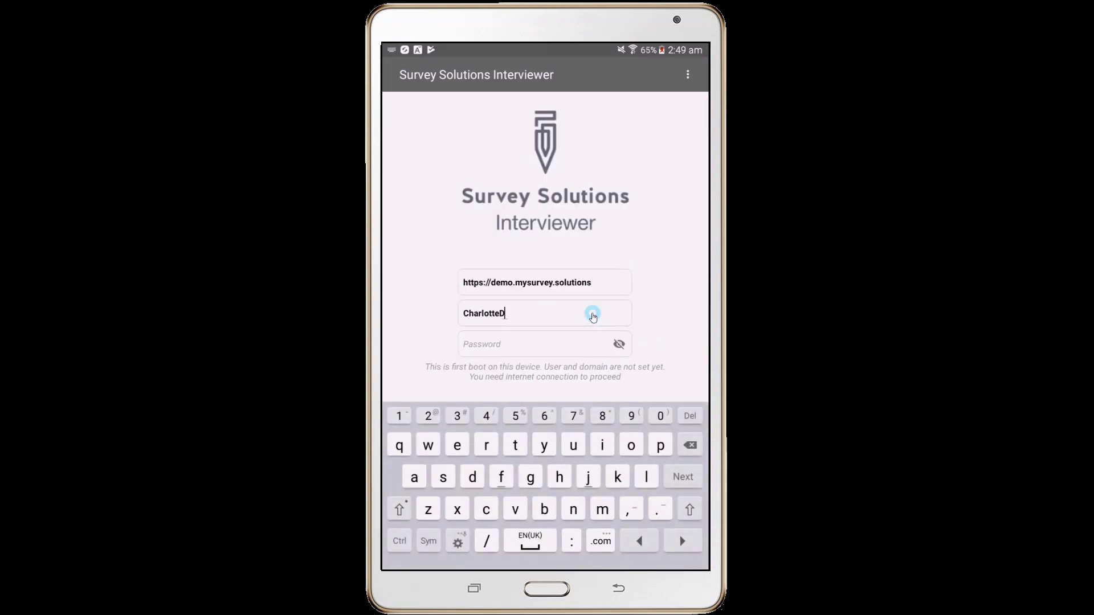
{"action": "key", "text": "Tab"}
{"action": "type", "text": "•••••••••••"}
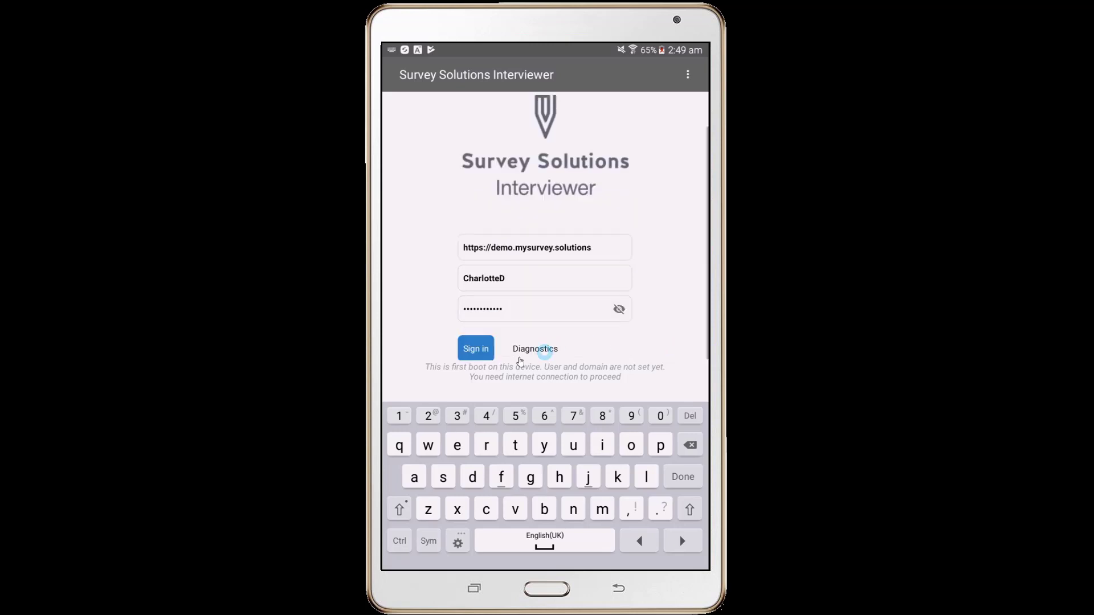
{"action": "left_click", "coordinate": [476, 348]}
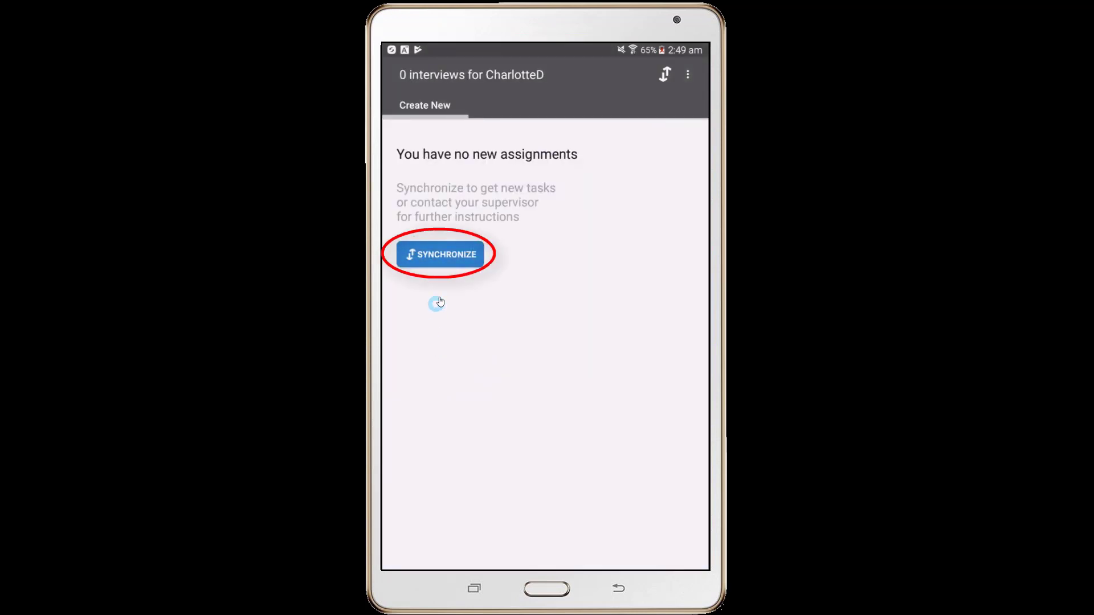
Synchronize to fetch assignments 545, 565 and 567, then expand cards 545 and 565.
{"action": "left_click", "coordinate": [463, 263]}
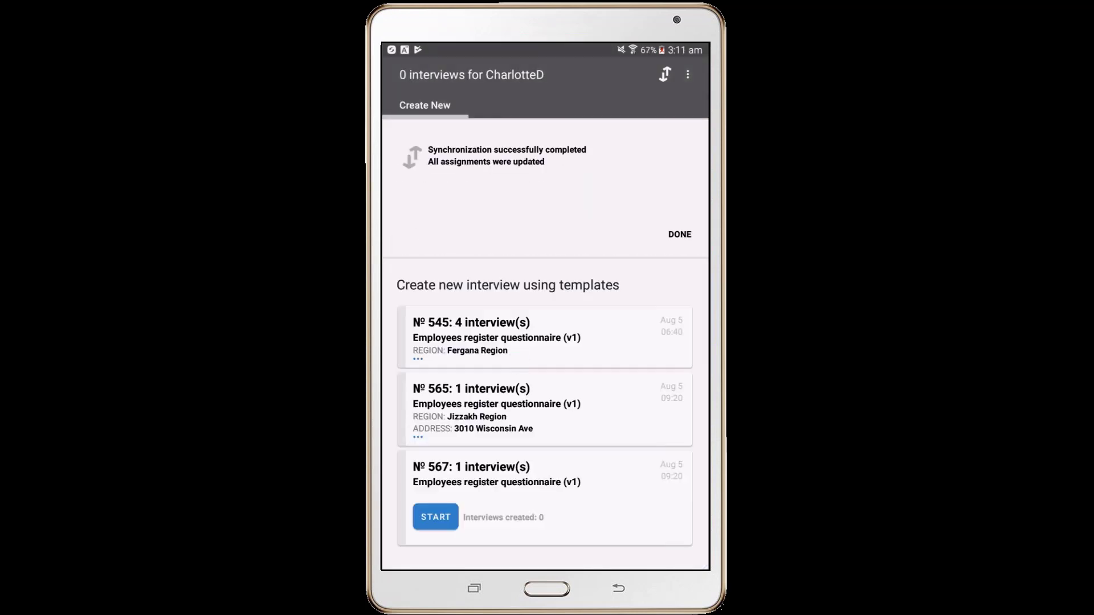
{"action": "left_click", "coordinate": [687, 238]}
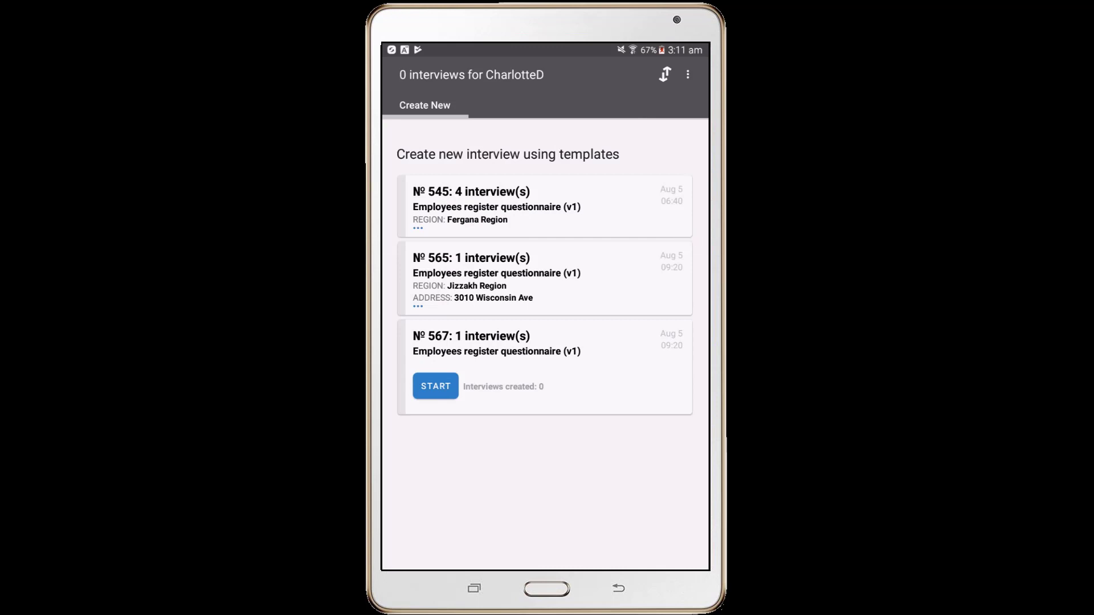
{"action": "left_click", "coordinate": [670, 216]}
{"action": "left_click", "coordinate": [681, 333]}
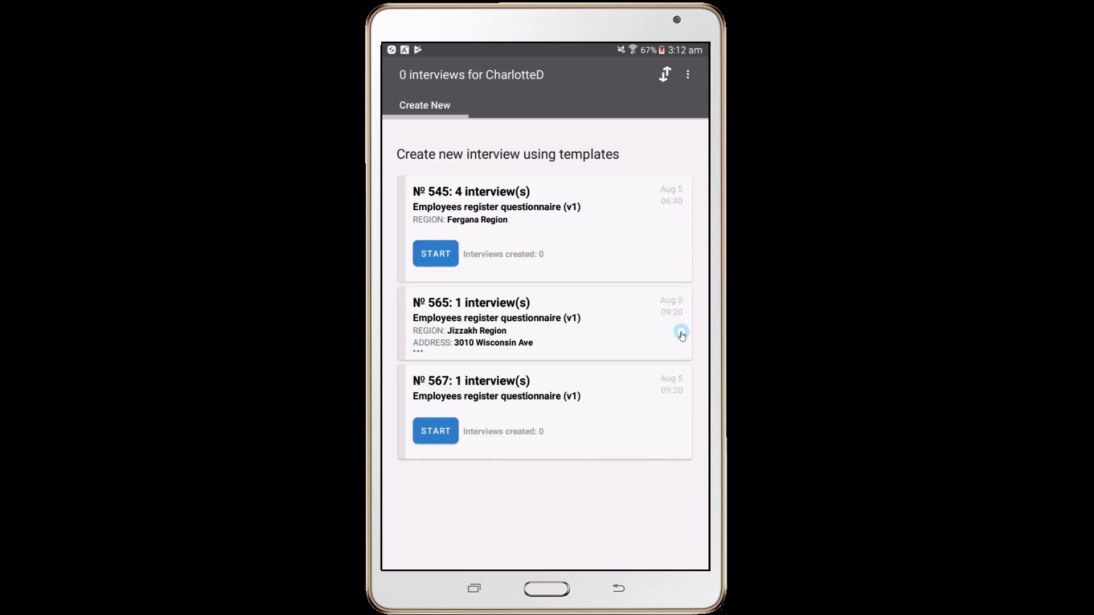